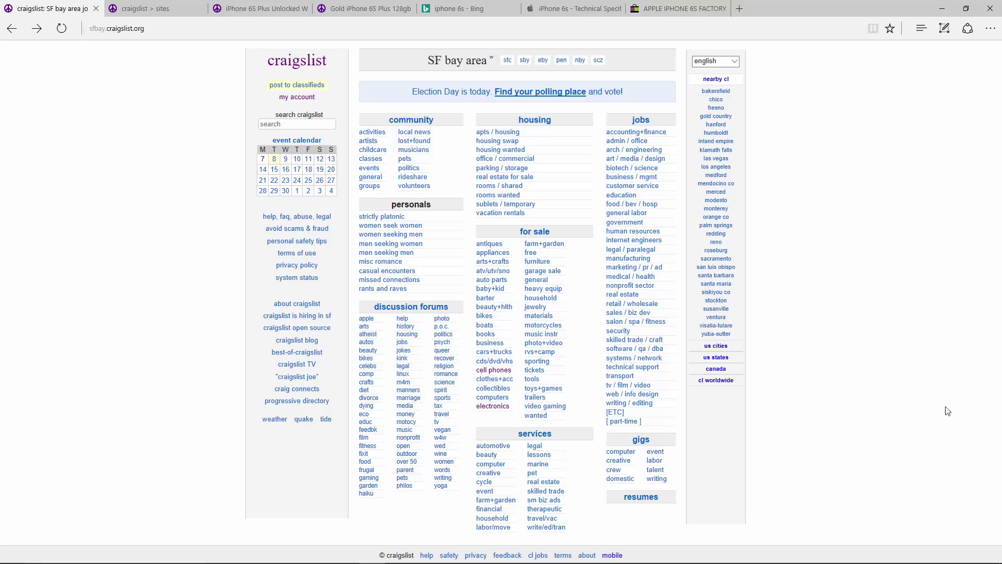
Open the craigslist sites world map and pan it to show more of South America
left_click(140, 8)
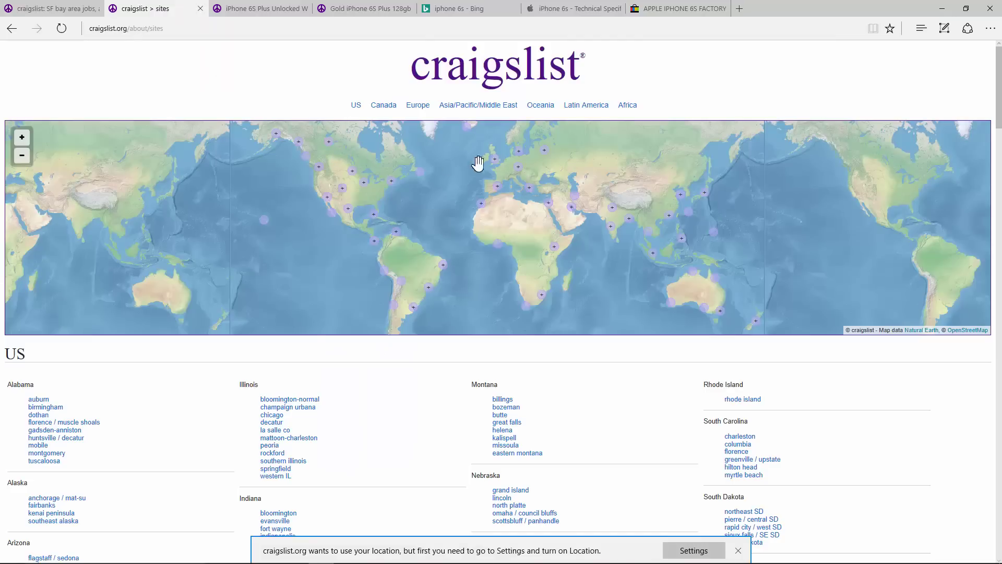
scroll(450, 302, "down", 1)
scroll(449, 302, "up", 1)
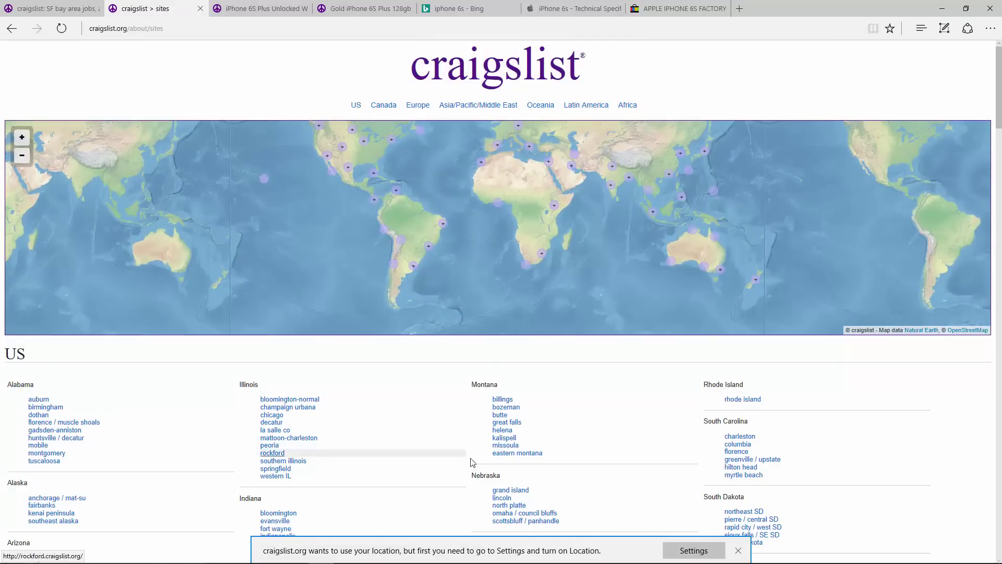
scroll(418, 365, "down", 5)
scroll(230, 319, "up", 5)
scroll(324, 316, "up", 3)
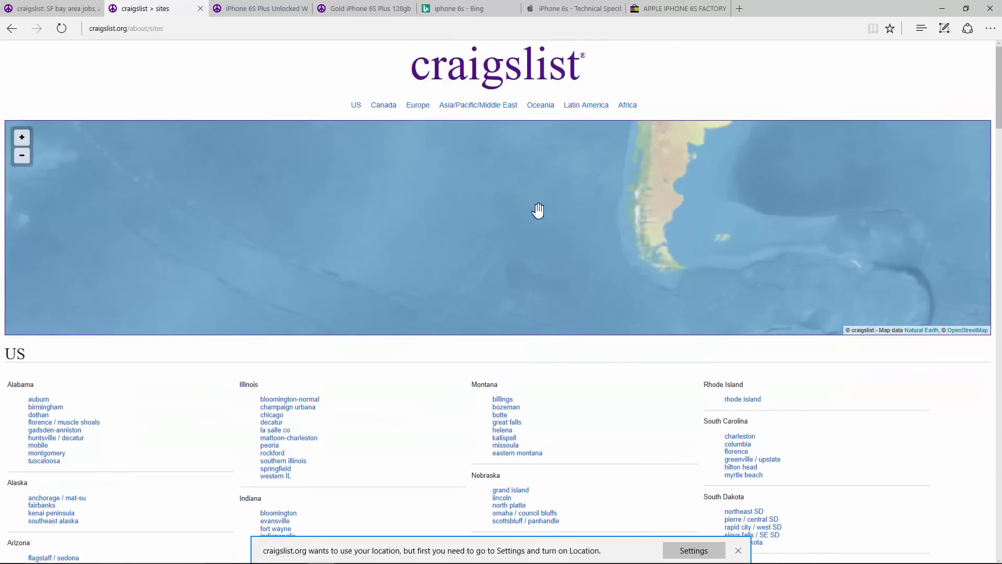
scroll(291, 436, "down", 6)
scroll(392, 409, "up", 6)
left_click_drag(698, 238, 577, 206)
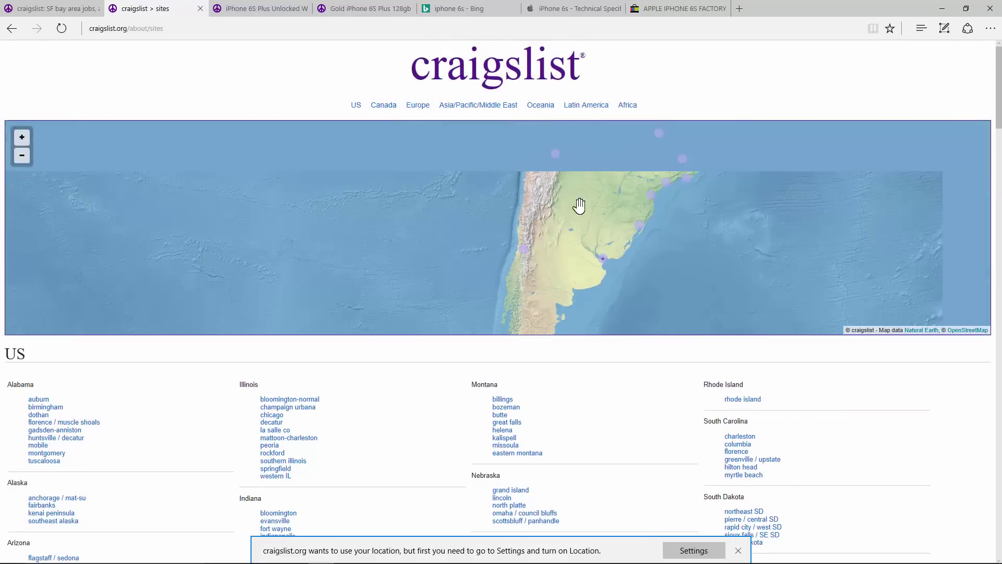
scroll(600, 264, "up", 2)
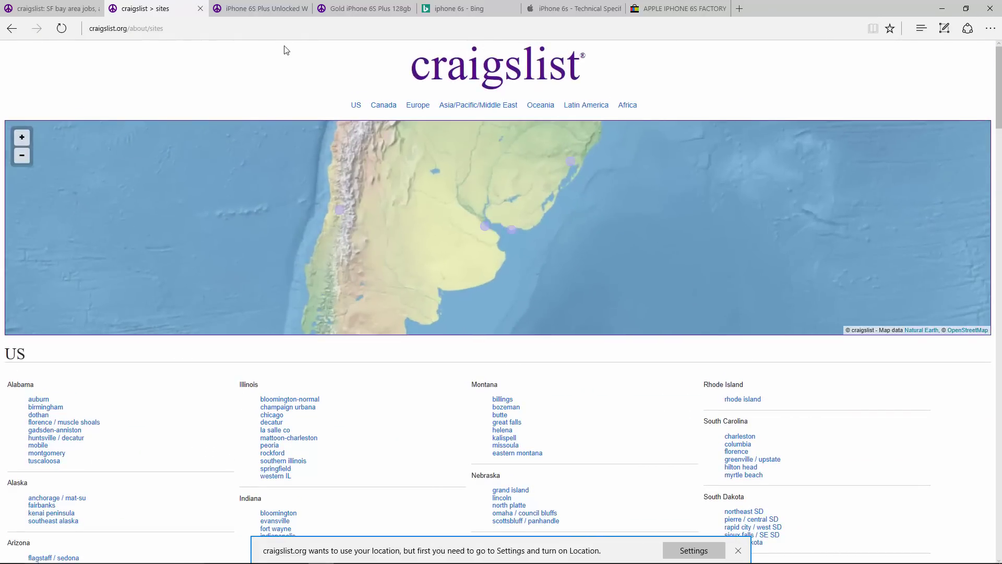
Return to the SF bay area page, highlight slide tip 4, and bring up the eBay iPhone listing
key("ctrl+shift+Tab")
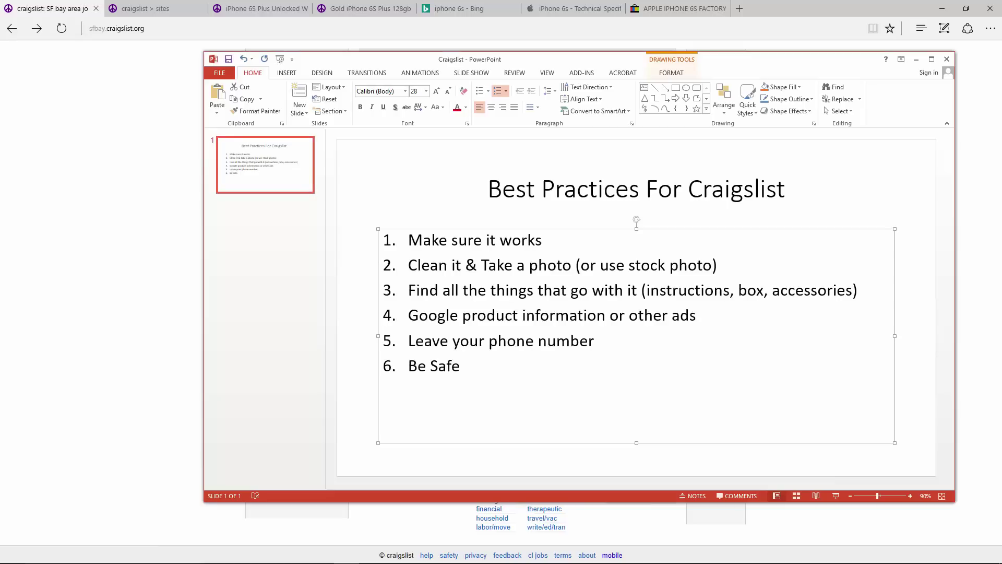
left_click_drag(681, 317, 699, 315)
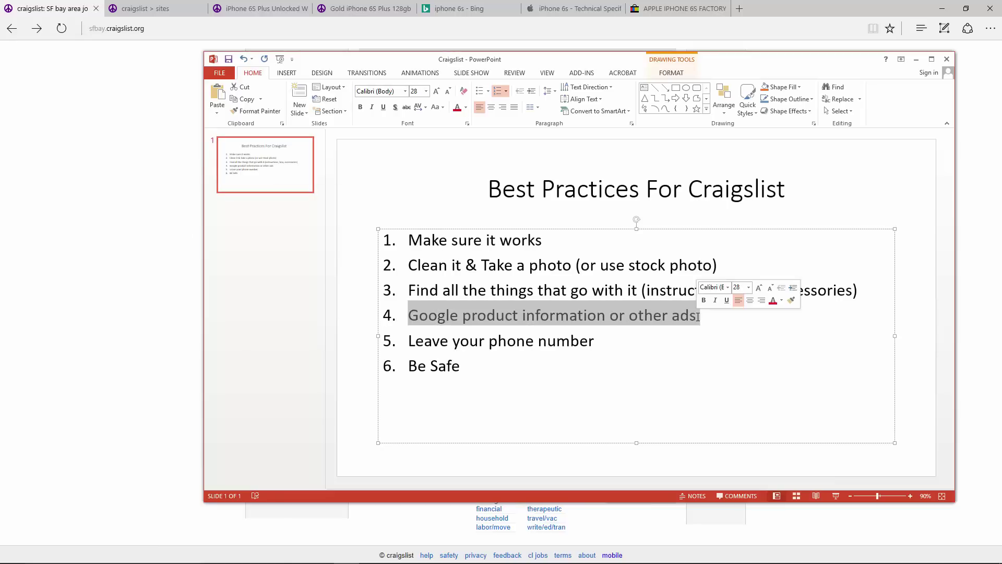
left_click(678, 8)
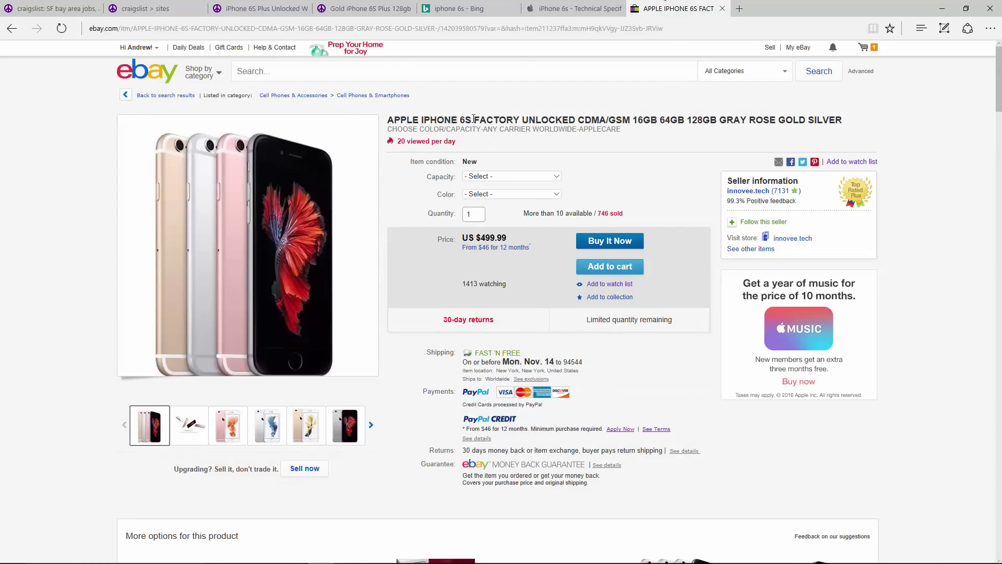
Copy the iPhone 6s spec paragraphs, starting at 'Please note', from the eBay item description
right_click(537, 296)
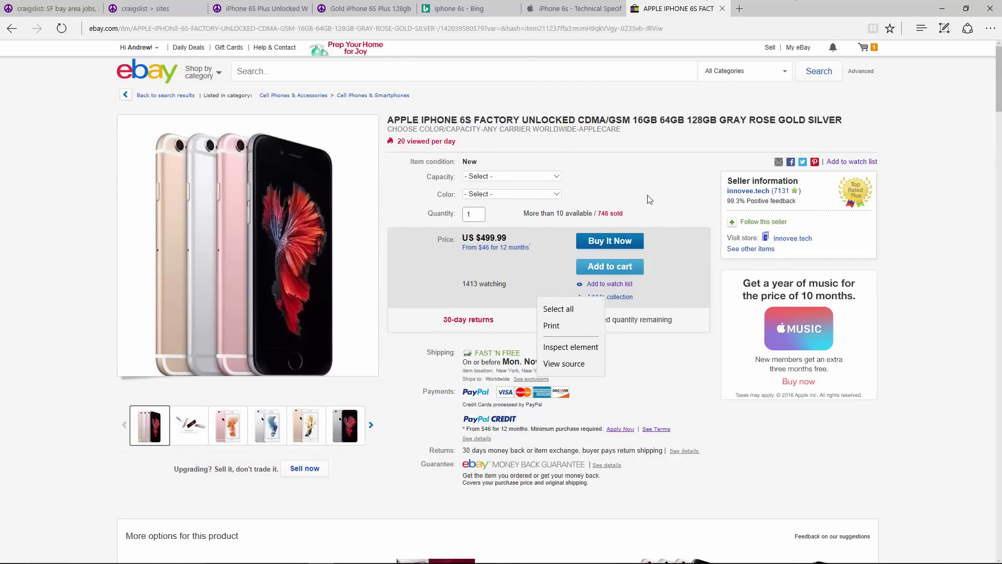
scroll(654, 274, "down", 15)
scroll(654, 274, "down", 10)
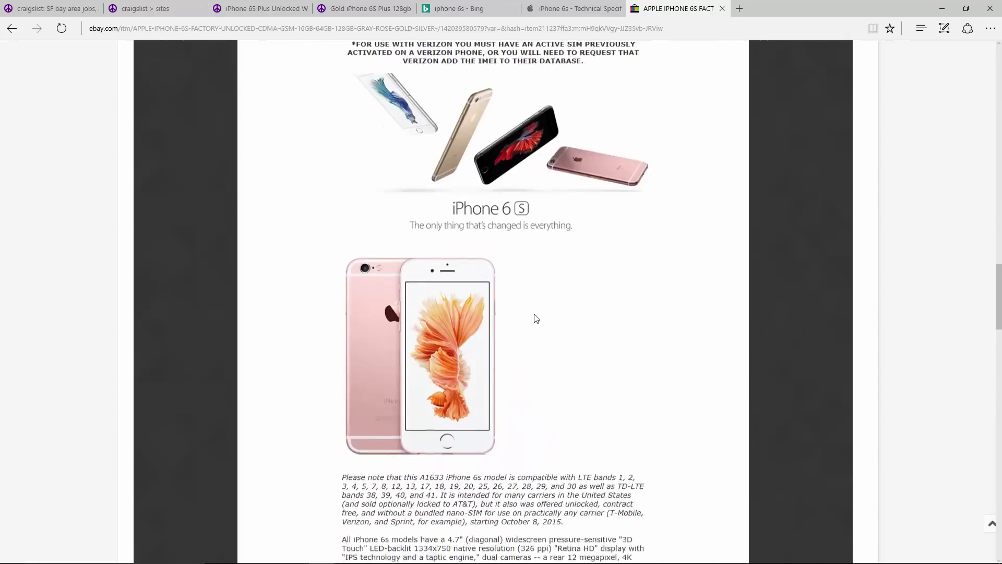
scroll(345, 194, "up", 5)
left_click_drag(343, 196, 601, 462)
left_click(262, 501)
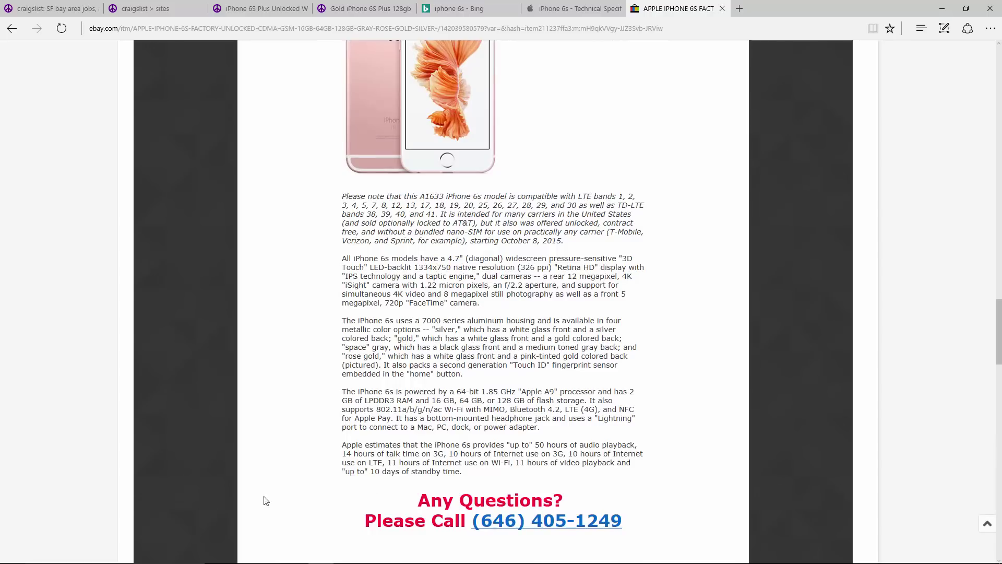
left_click_drag(402, 276, 487, 285)
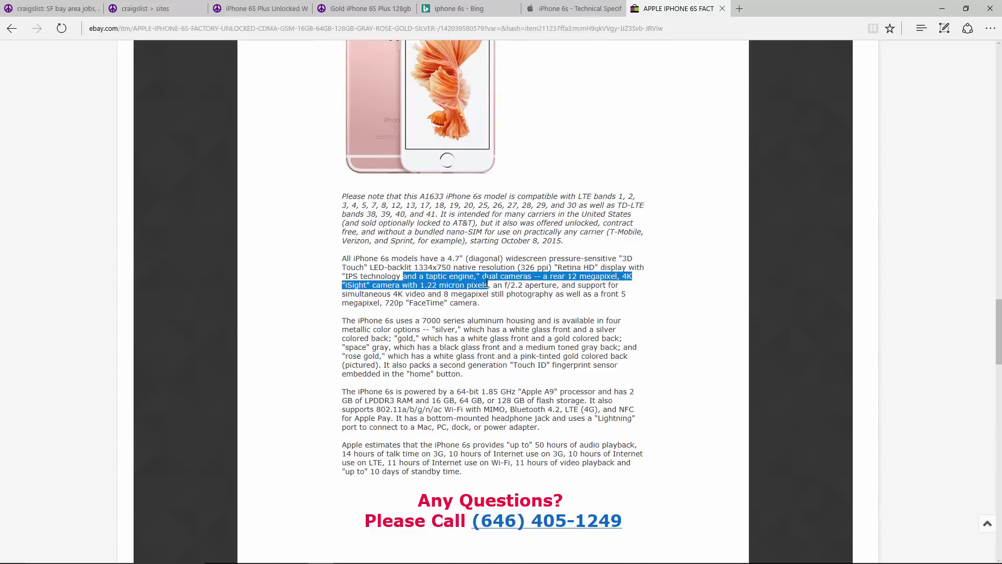
left_click_drag(349, 196, 436, 474)
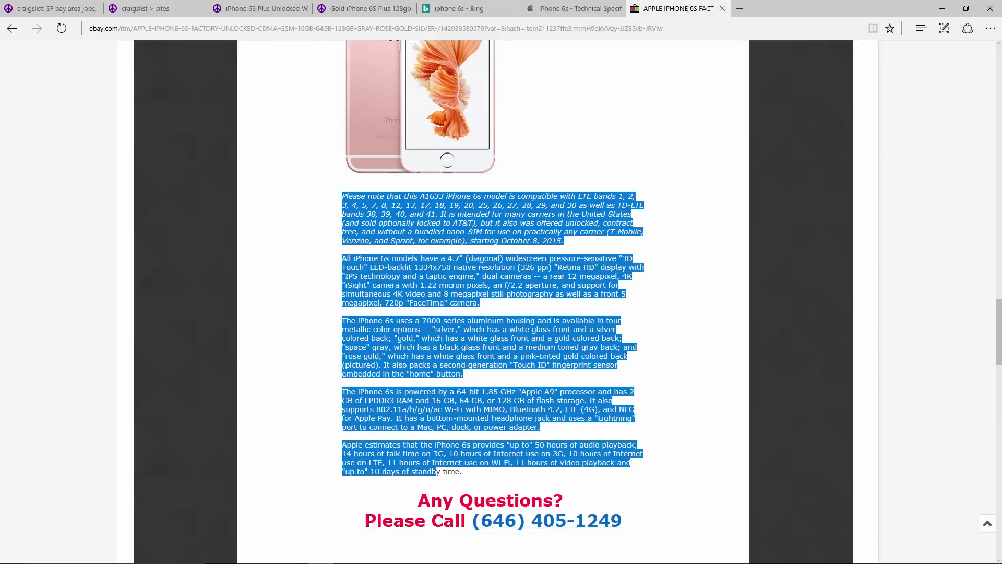
right_click(450, 450)
left_click(475, 503)
left_click(480, 313)
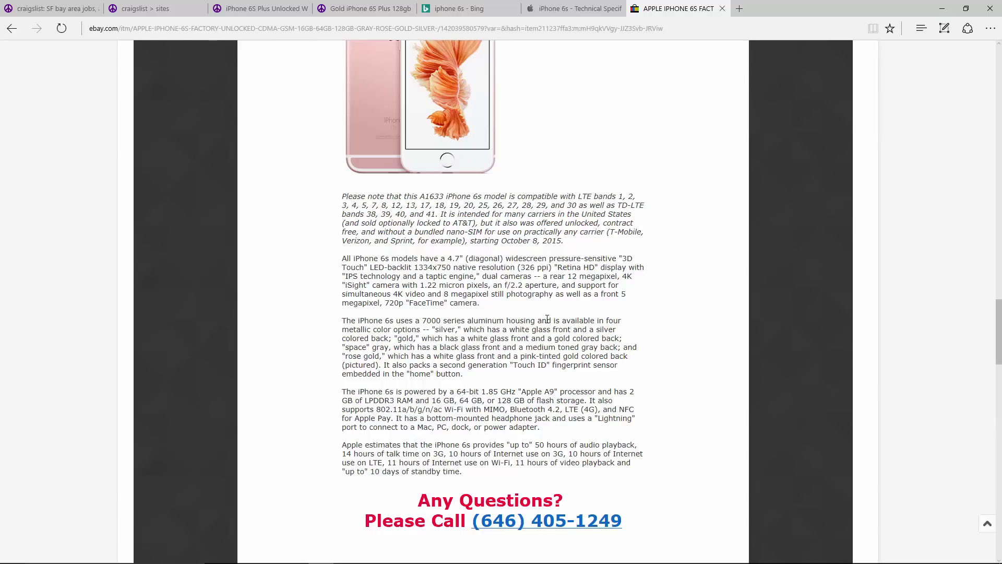
Revisit the Best Practices slide to highlight tip 2 about taking a photo
left_click(343, 555)
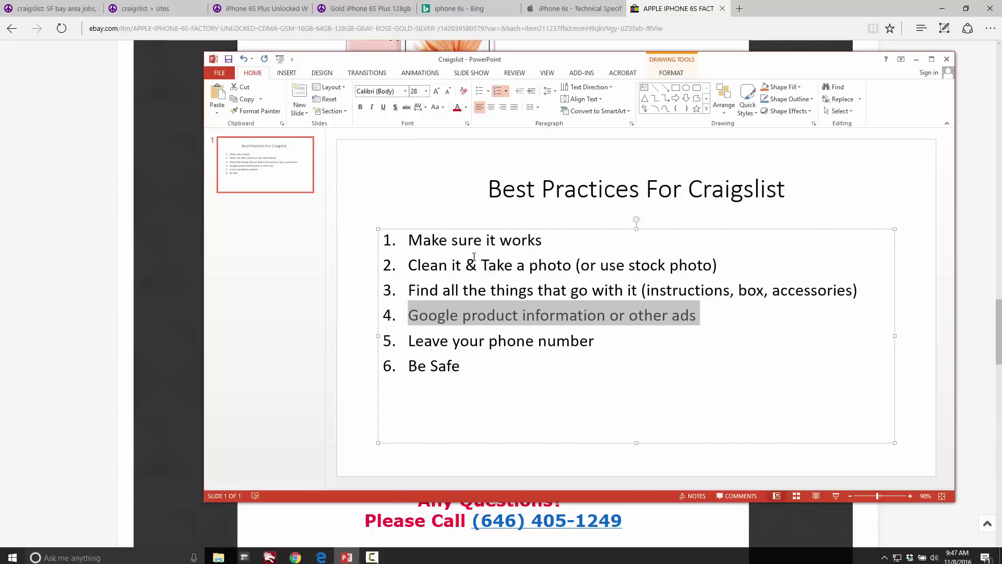
left_click_drag(419, 264, 716, 266)
left_click(616, 46)
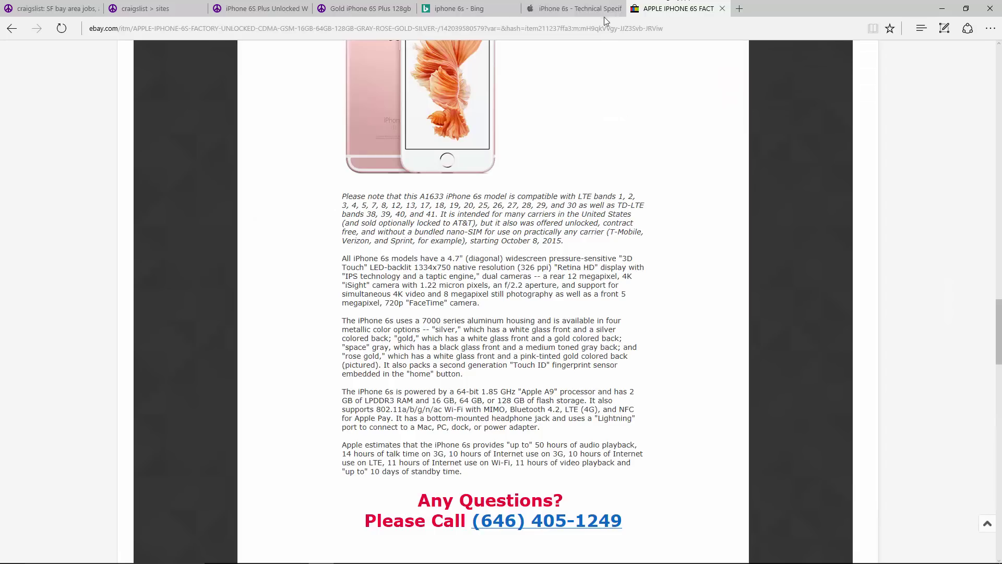
Switch Bing's 'iphone 6s' search to image results and look over the thumbnails
left_click(460, 9)
left_click(67, 80)
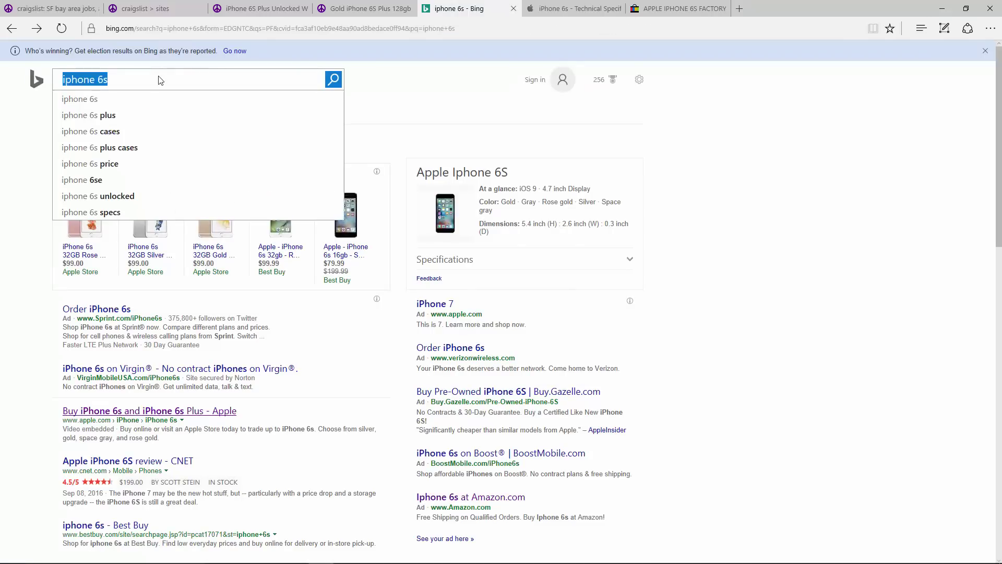
left_click(156, 80)
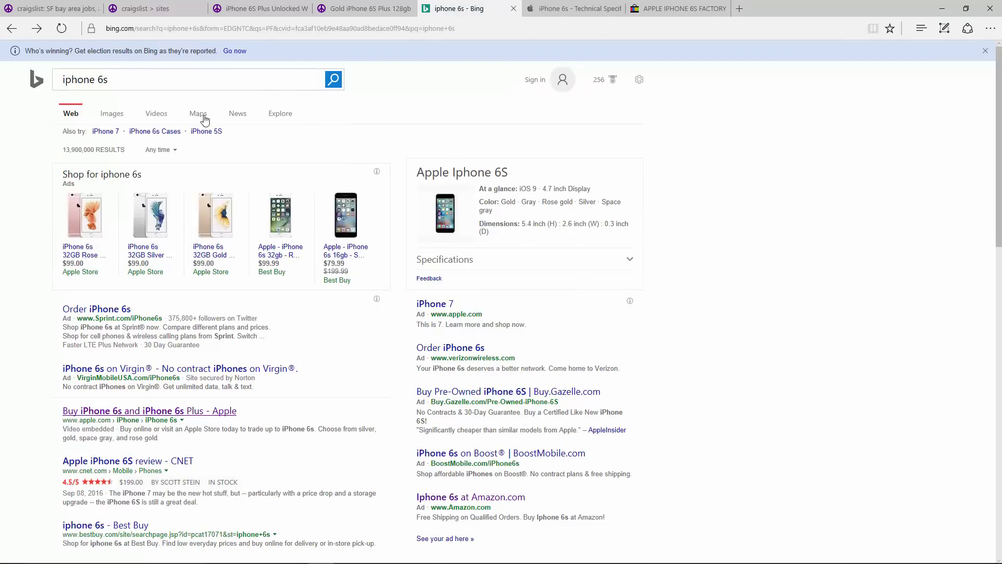
left_click(115, 116)
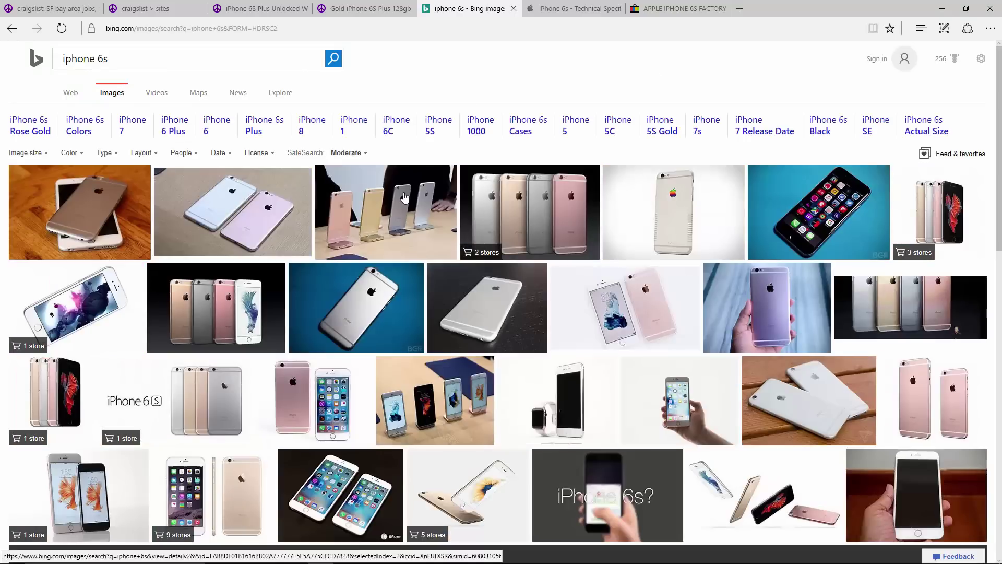
mouse_move(503, 314)
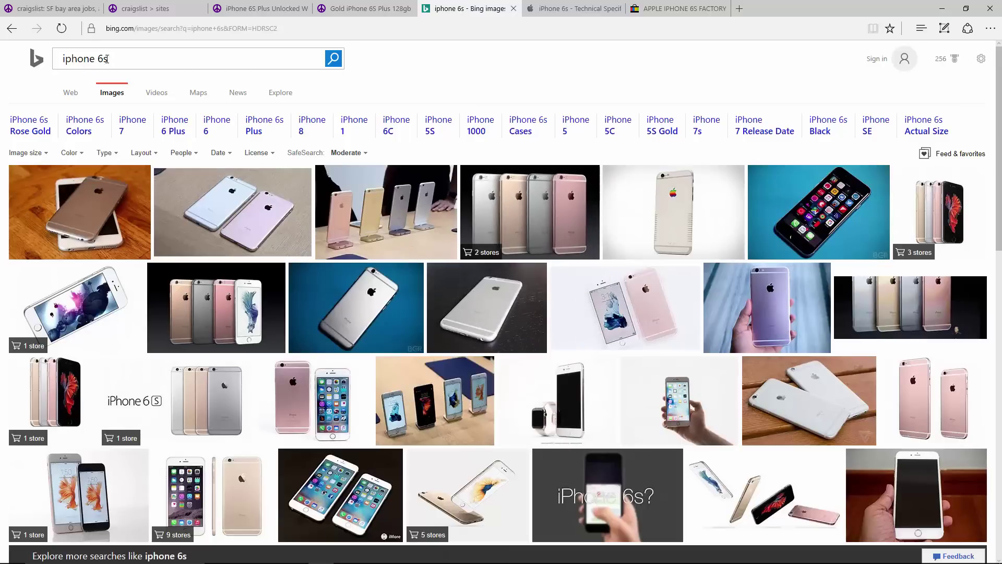
mouse_move(510, 337)
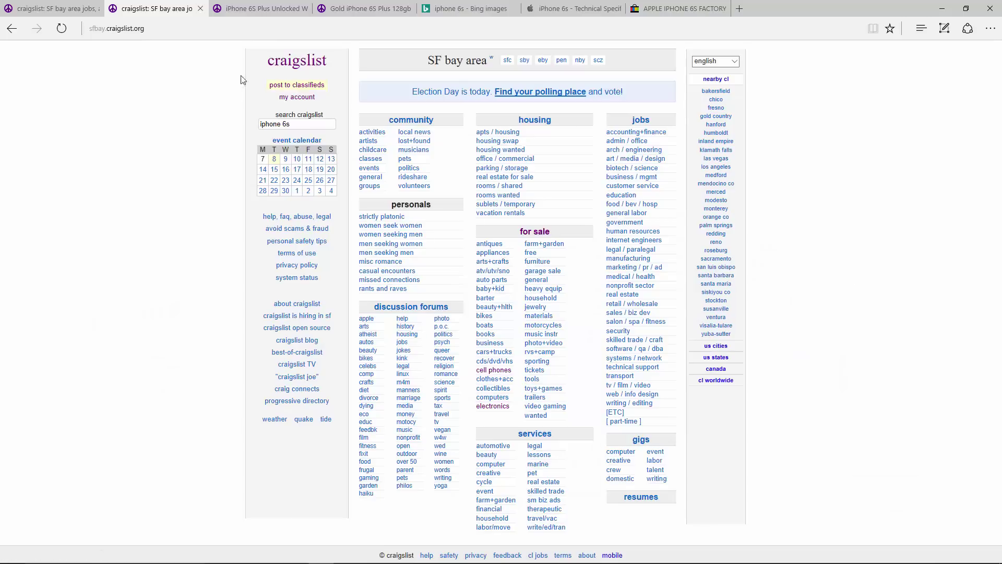
Run the 'iphone 6s' for-sale search (1311 results), noting 919 in cell phones, then right-click the posting link
left_click(315, 123)
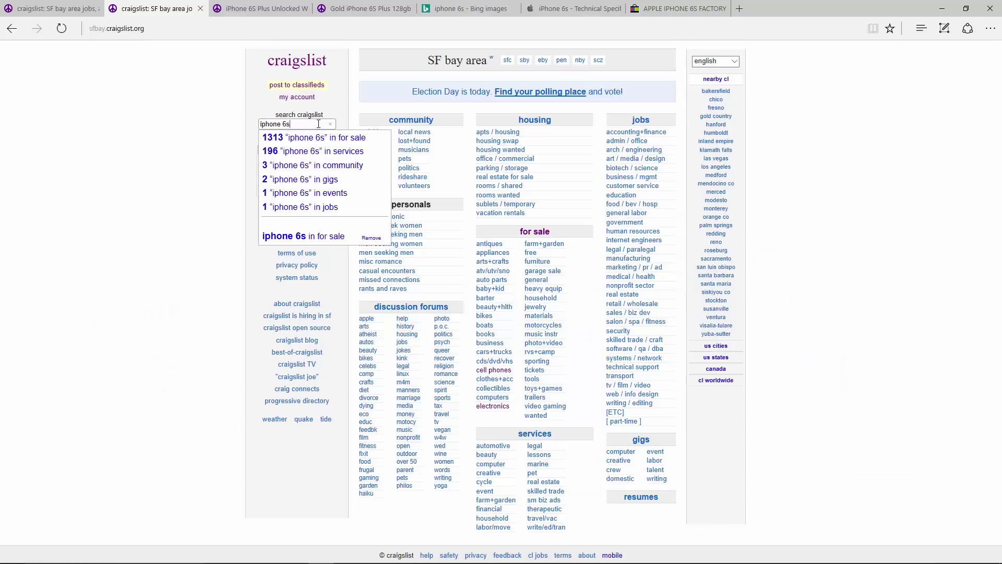
key("Return")
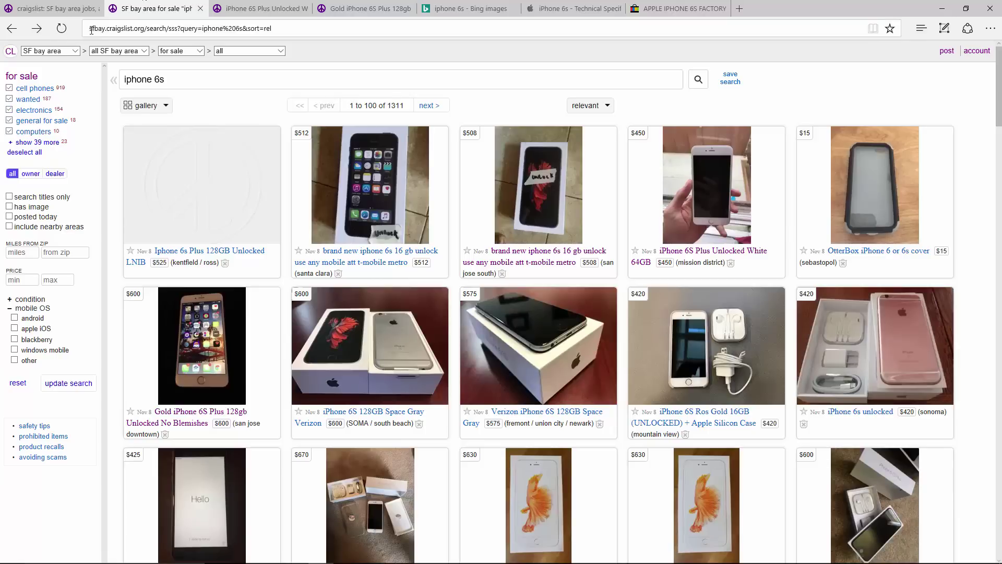
mouse_move(398, 180)
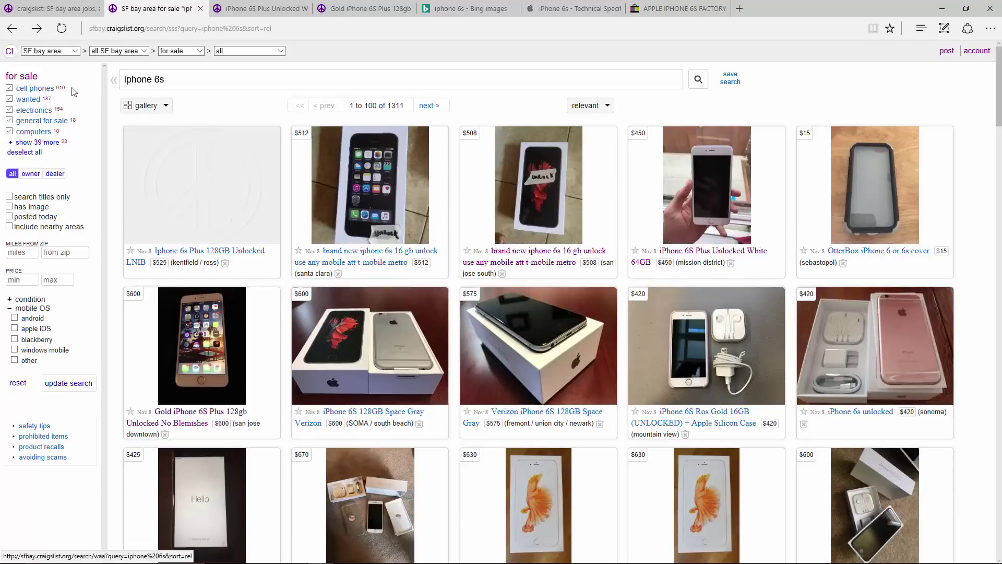
left_click_drag(66, 88, 20, 93)
left_click(93, 93)
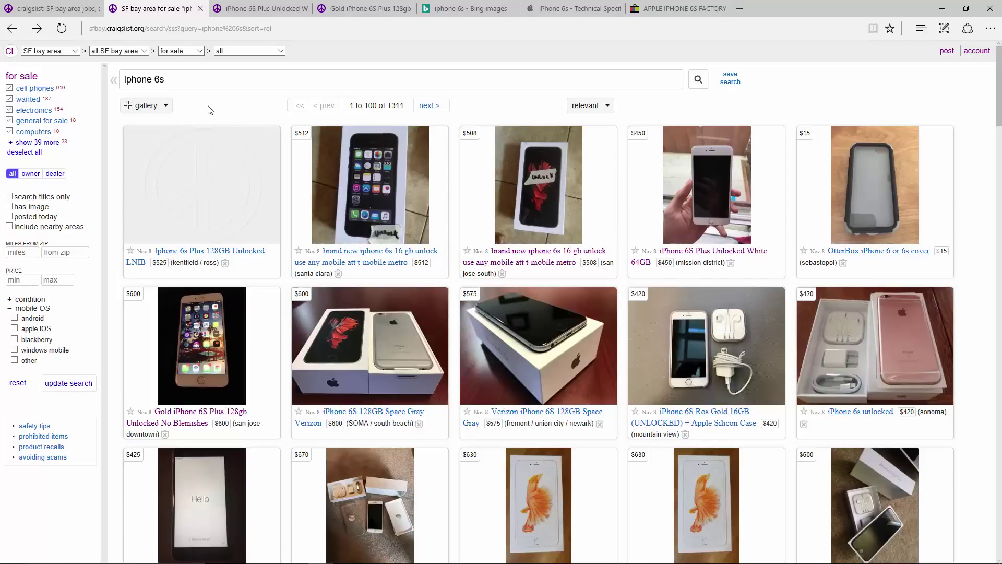
right_click(952, 54)
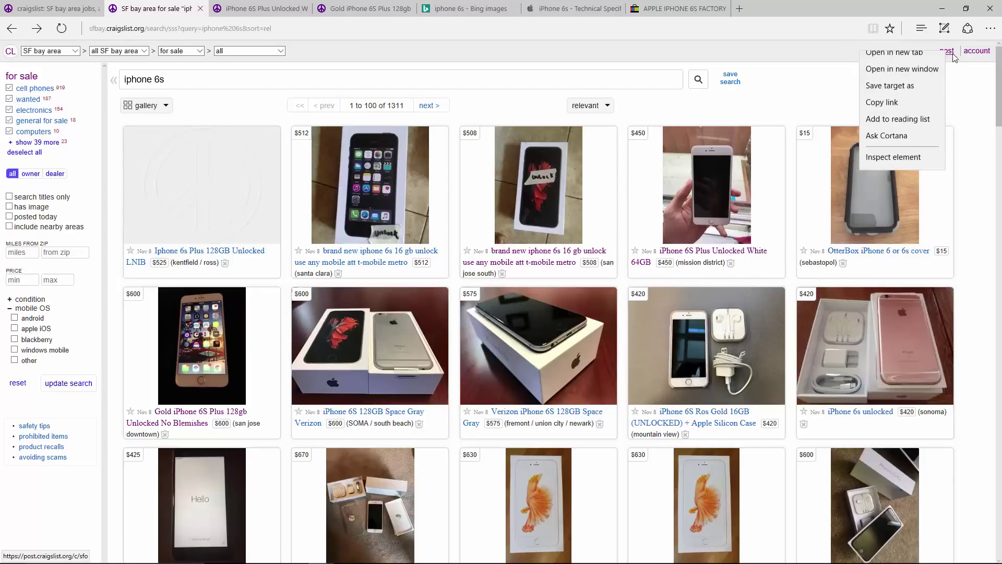
Open the new posting page in a tab and close the duplicate choose-type tab
left_click(893, 53)
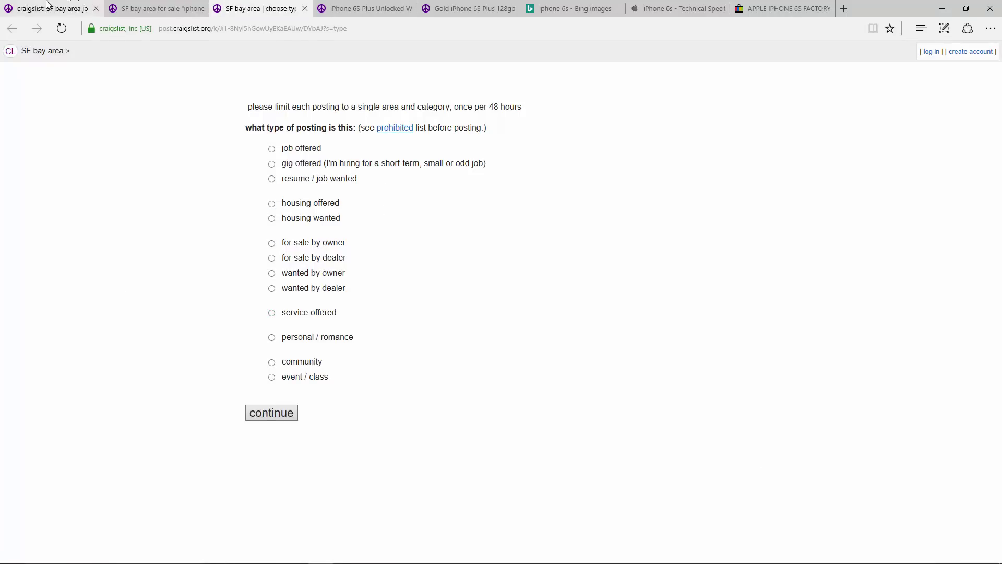
left_click(47, 4)
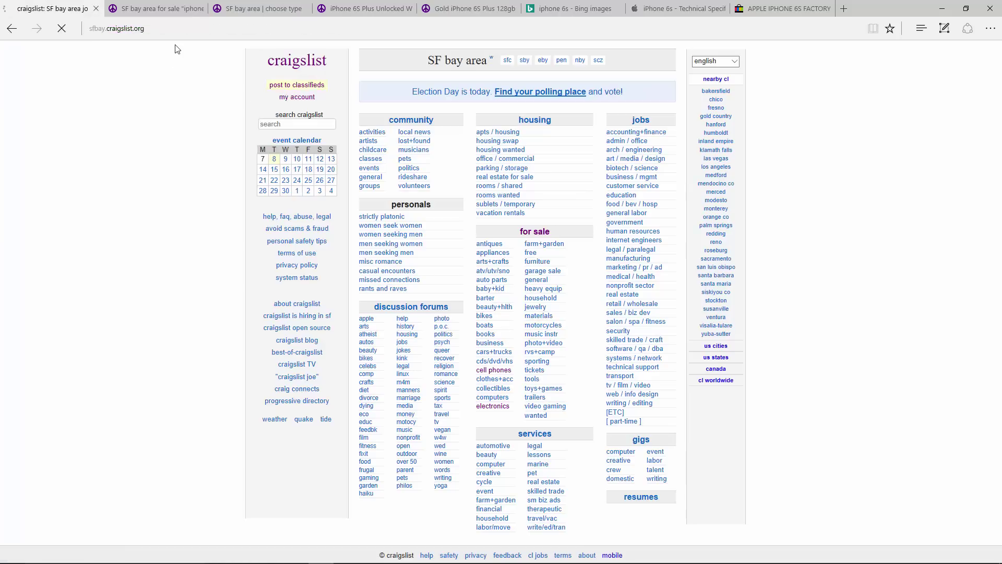
left_click(256, 8)
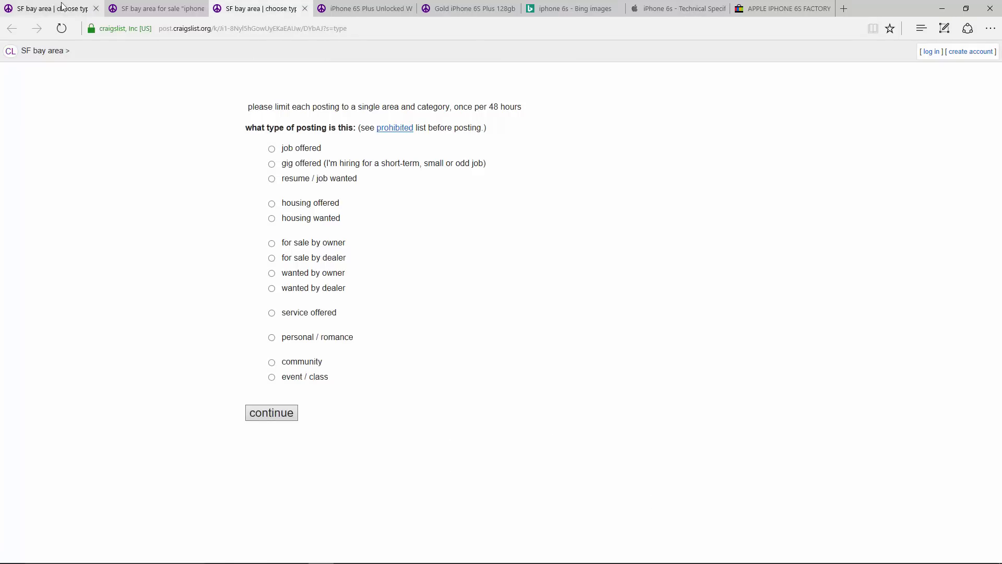
left_click(61, 8)
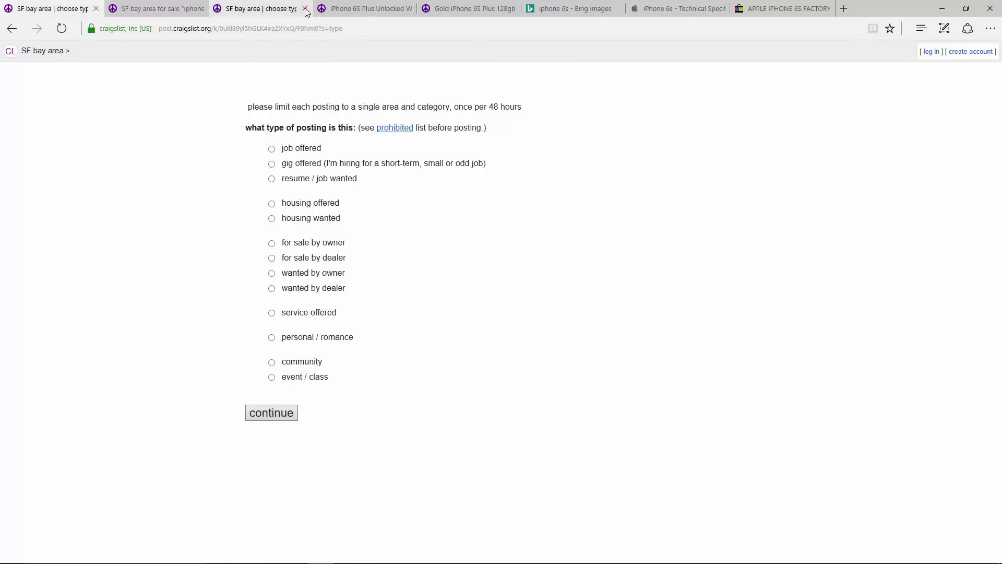
left_click(305, 9)
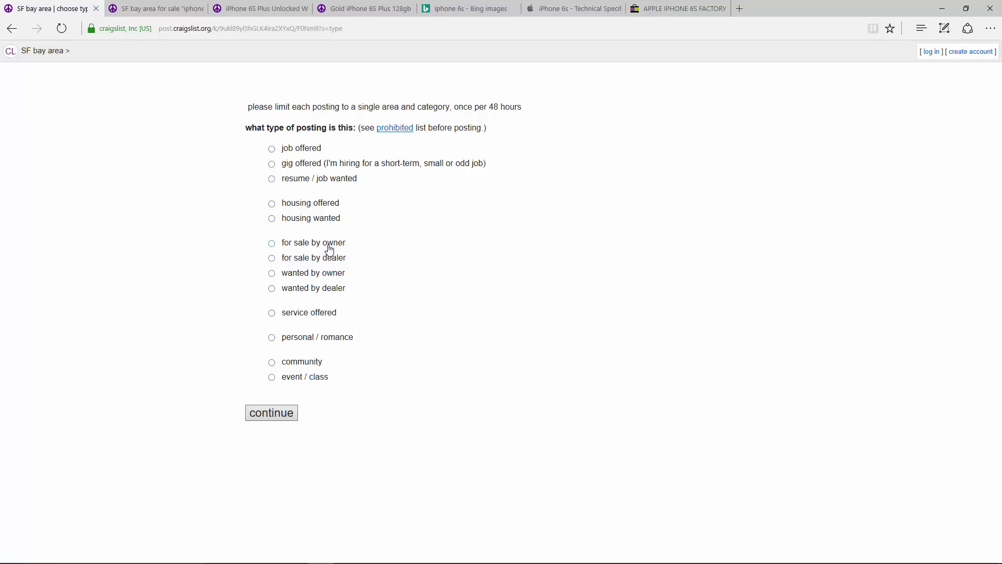
Choose for sale by owner, cell phones - by owner, east bay area, and oakland downtown
left_click(300, 244)
left_click(291, 392)
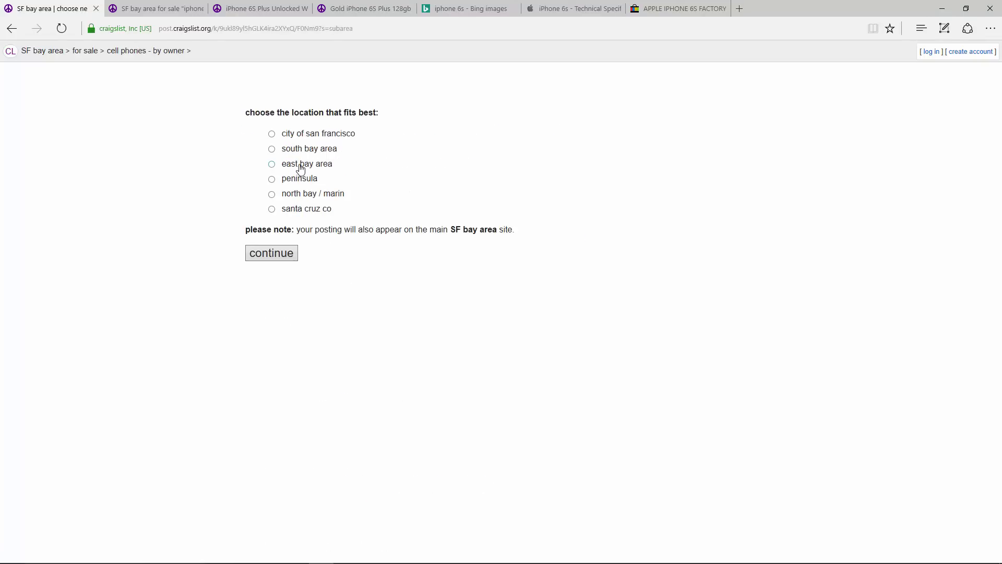
left_click(301, 166)
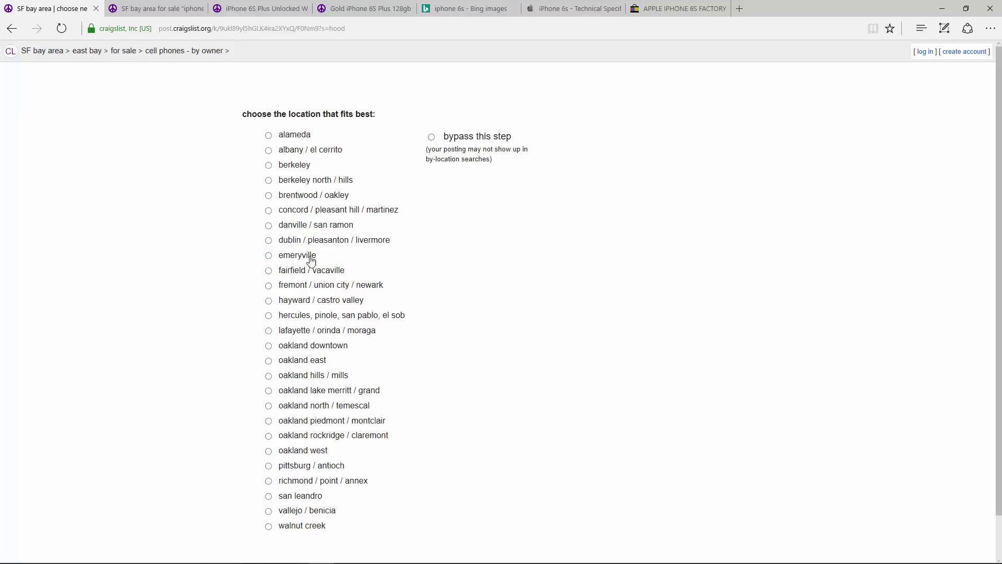
left_click(302, 346)
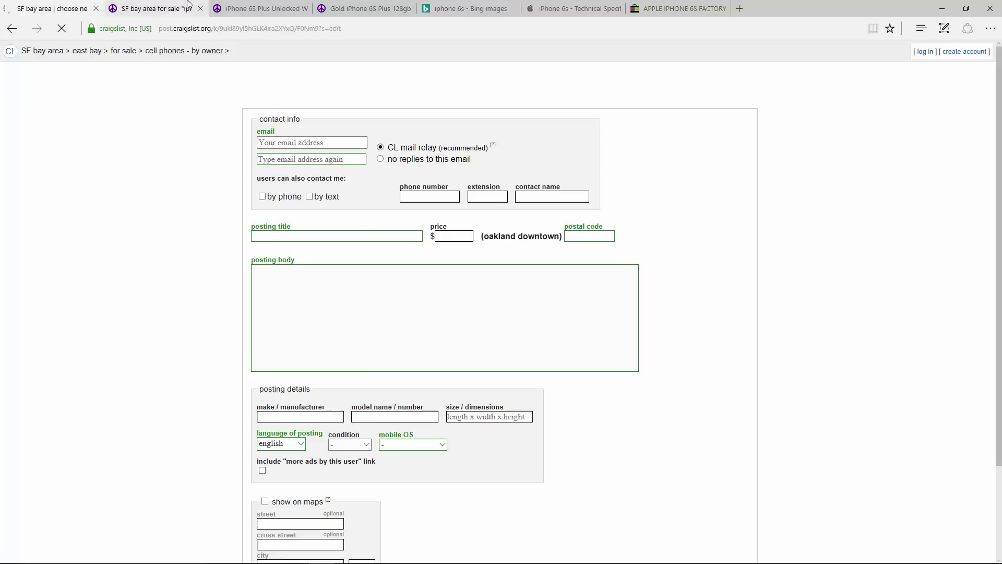
Compare another iPhone listing and the search results' zip-distance filters with the posting form
left_click(245, 9)
left_click(157, 8)
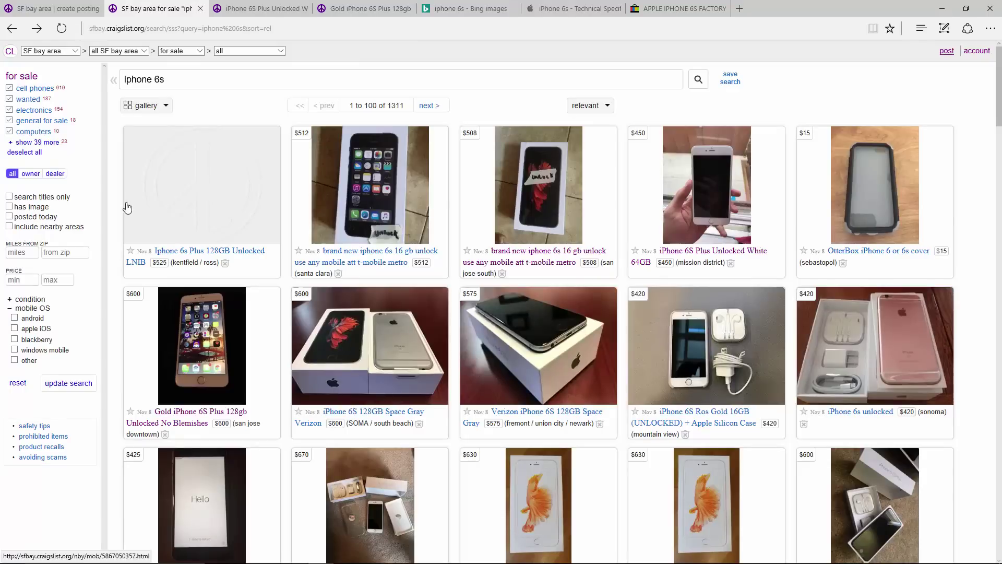
left_click(58, 254)
left_click(18, 253)
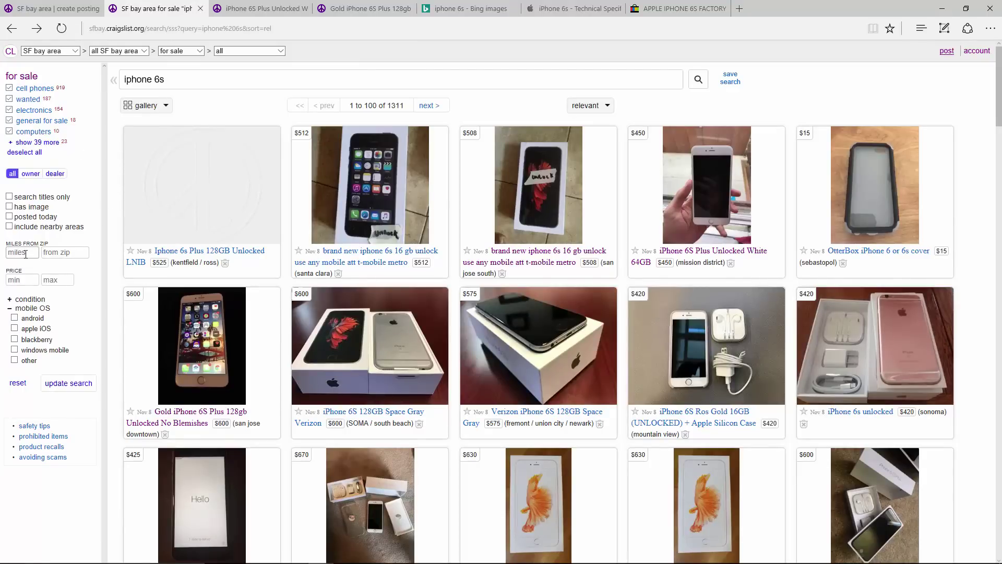
left_click(71, 8)
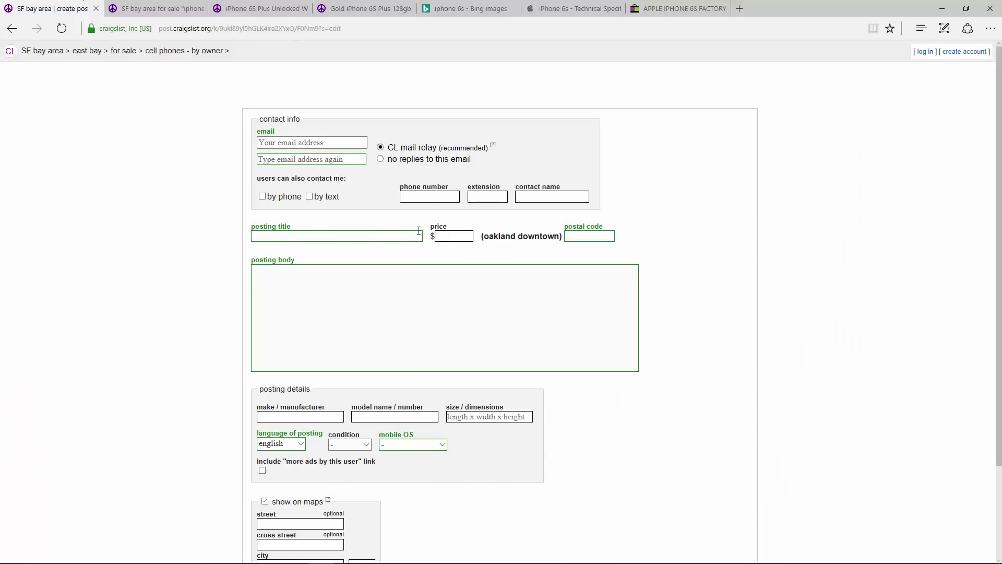
left_click(156, 9)
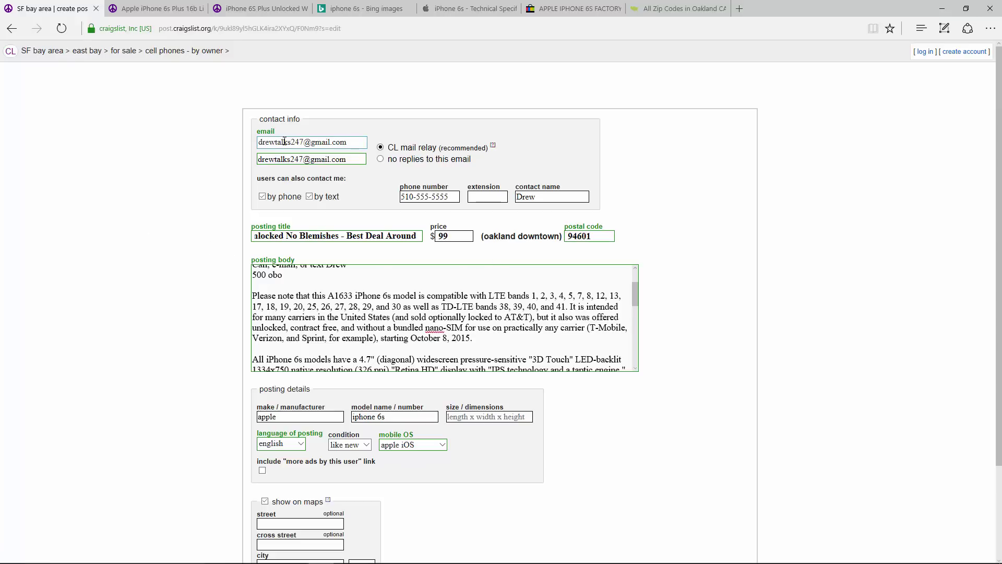
Try the no-email-replies option for the ad, then restore the CL mail relay
triple_click(350, 145)
left_click(380, 160)
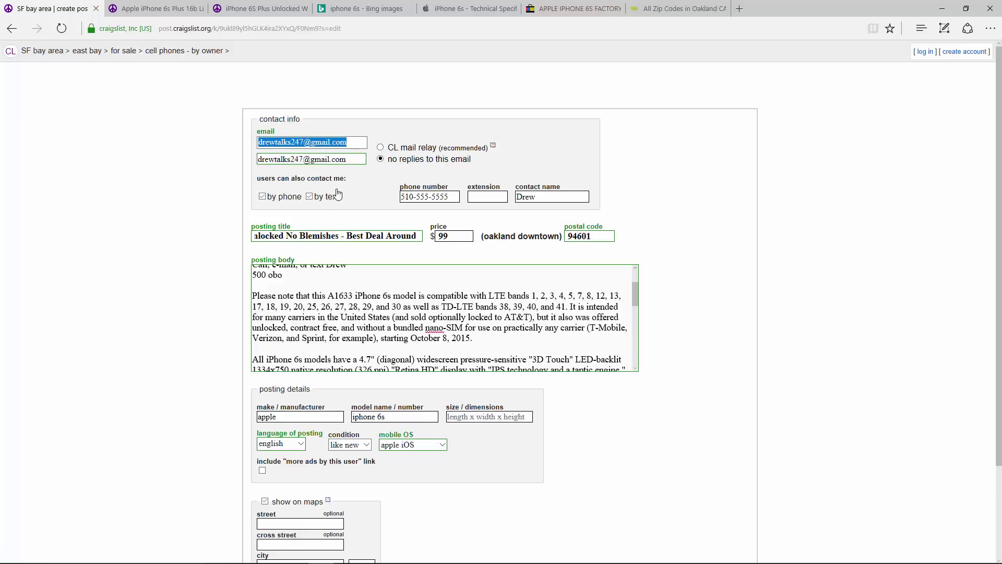
left_click(382, 146)
left_click(155, 8)
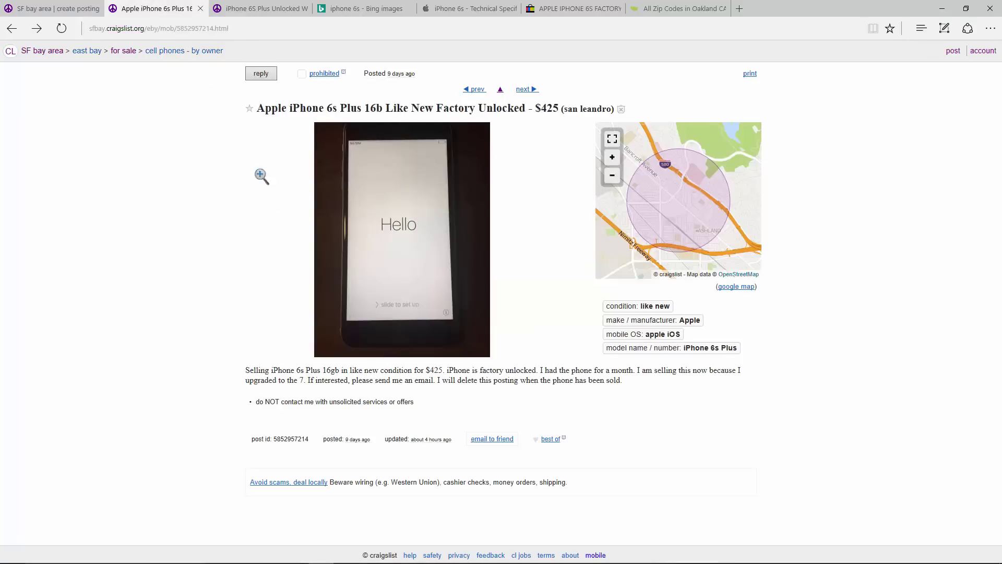
left_click(259, 74)
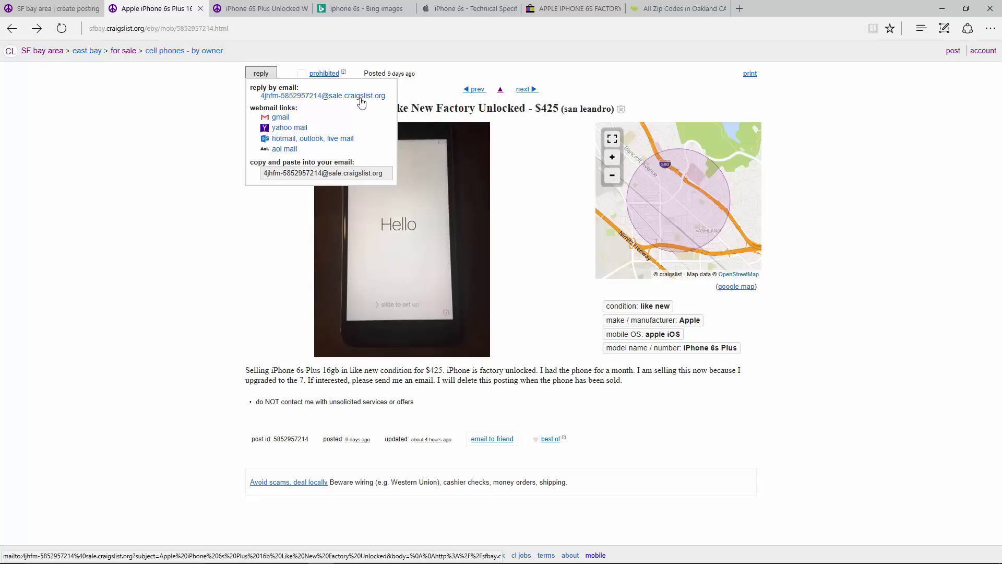
key("ctrl+shift+Tab")
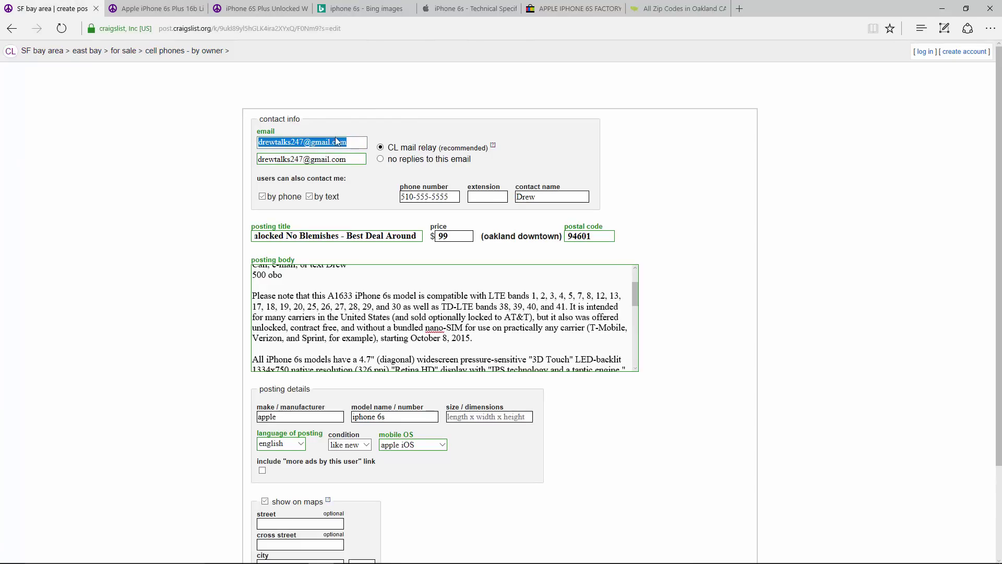
left_click(165, 7)
key("ctrl+shift+Tab")
left_click(445, 198)
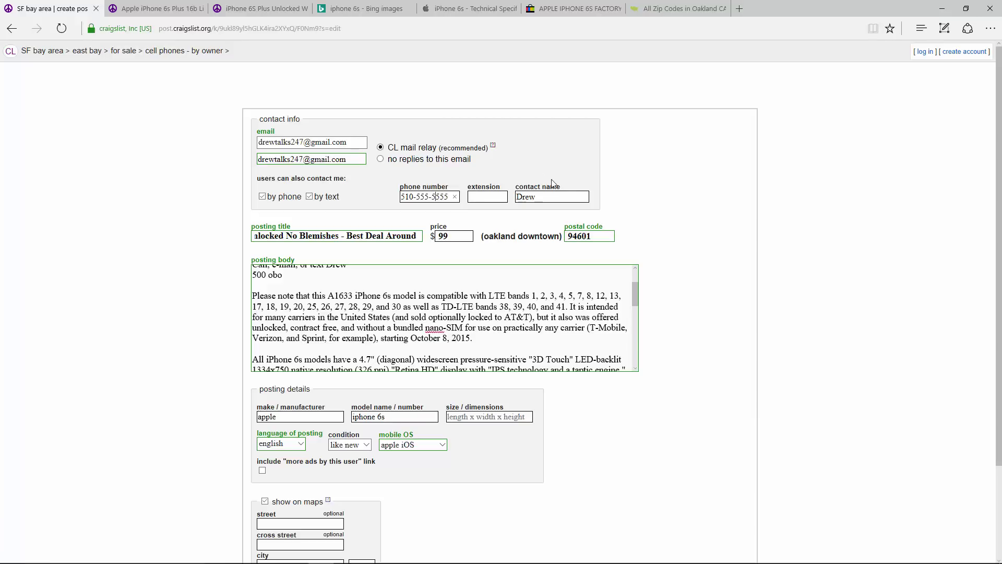
left_click(548, 196)
Review the full title 'Gold iPhone 6S Plus 128gb Unlocked No Blemishes - Best Deal Around'
key("Tab")
left_click(284, 237)
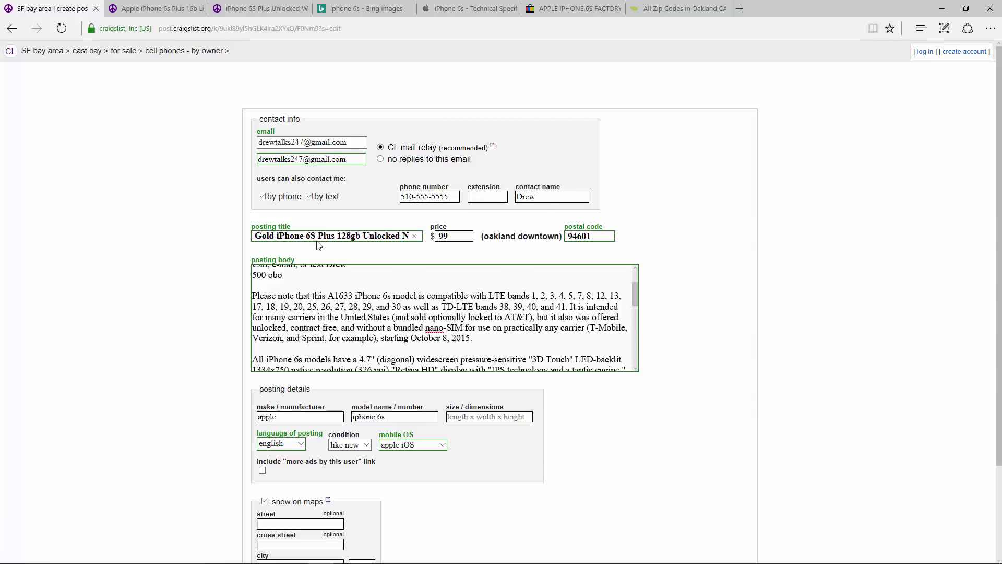
triple_click(290, 238)
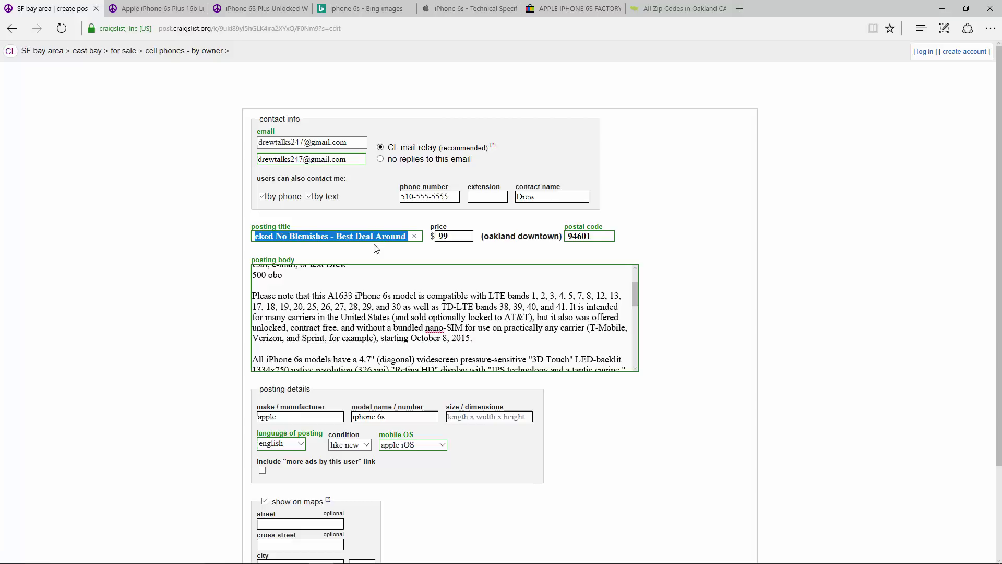
left_click(308, 235)
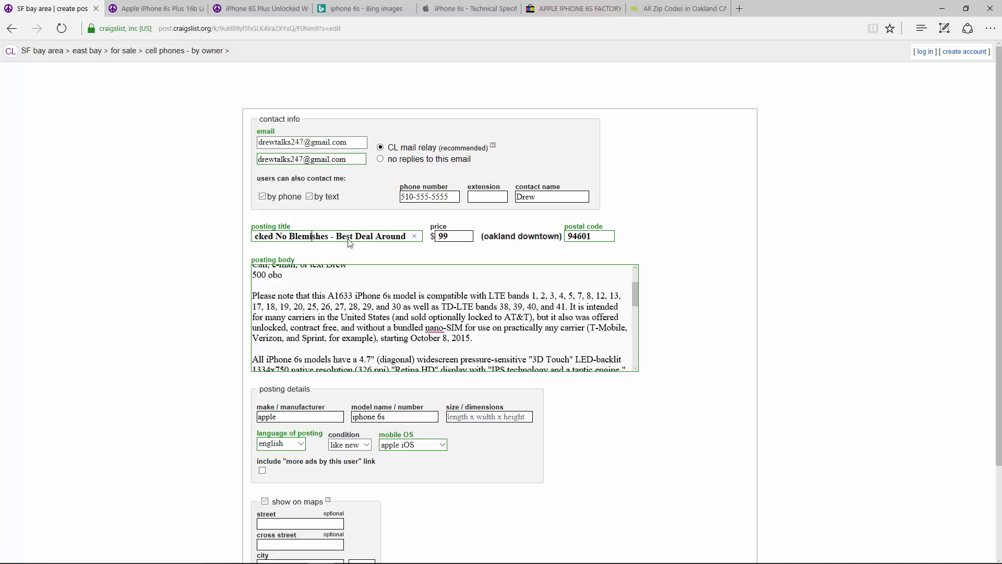
Highlight the iPhone 6S Plus 64g listing row in the iphone 6s cell phone results
left_click(169, 12)
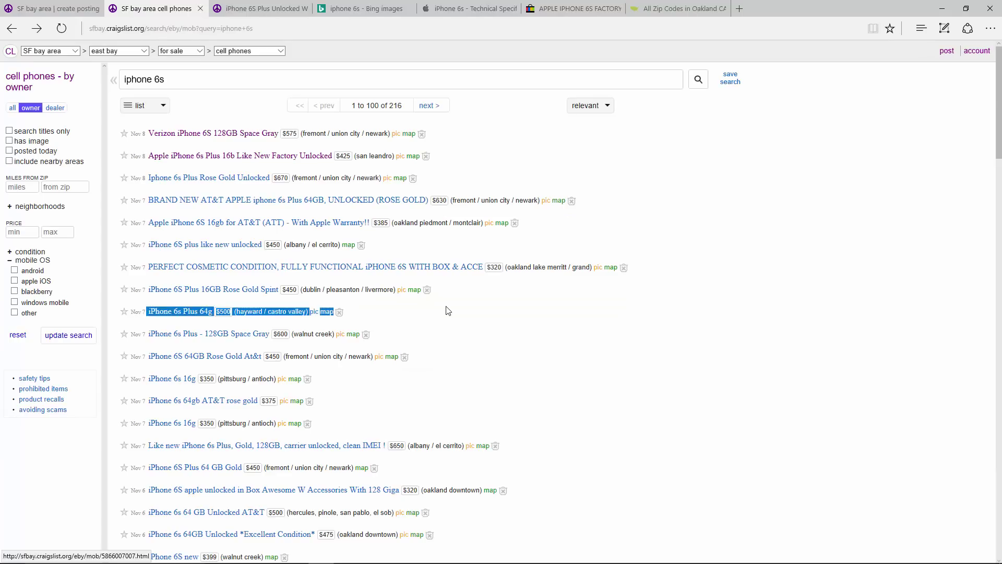
left_click_drag(380, 319, 147, 312)
left_click(583, 276)
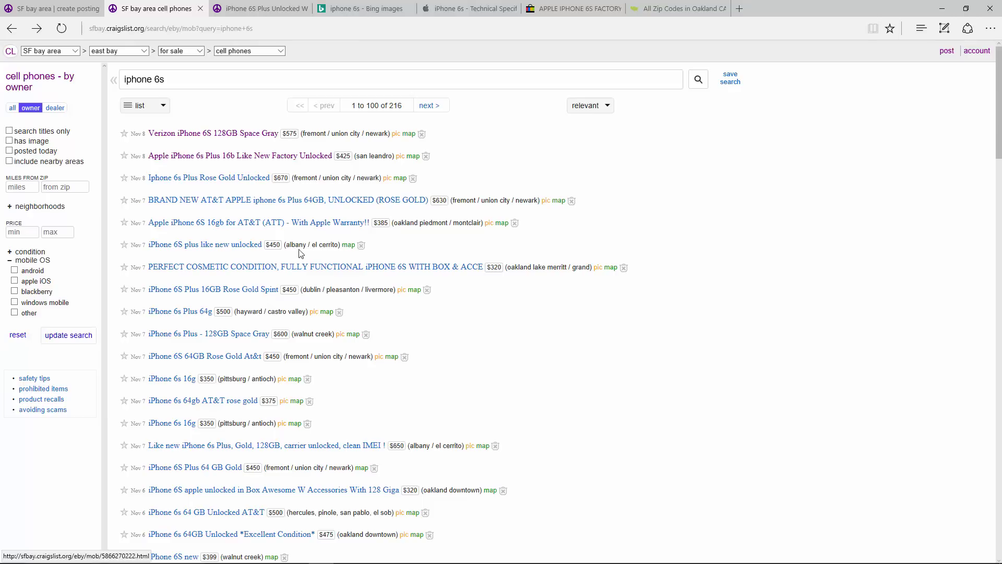
Switch the results to gallery view, glance at the iPhone 6S Plus Unlocked listing, and return to the form
left_click(151, 105)
left_click(141, 145)
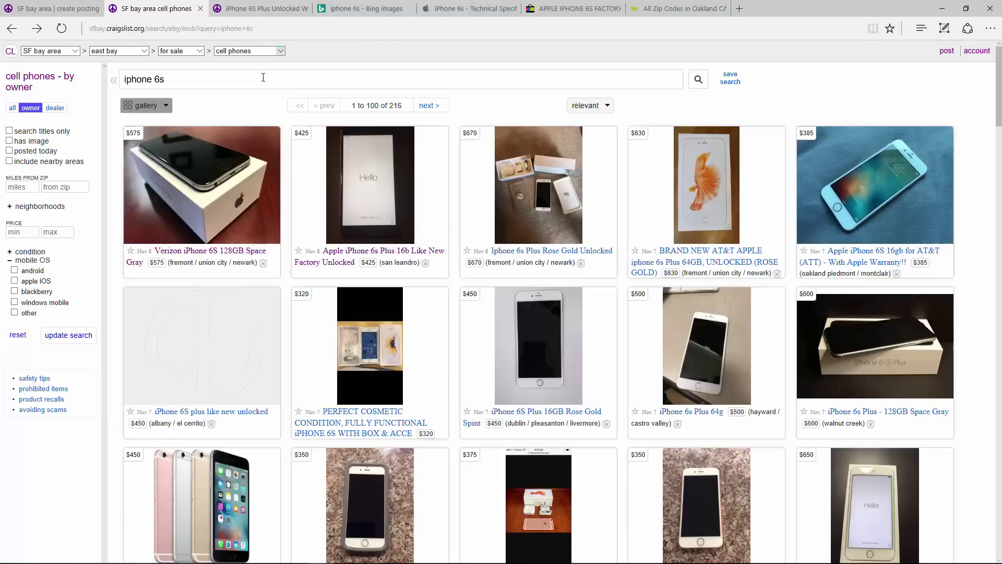
left_click(261, 8)
left_click(52, 8)
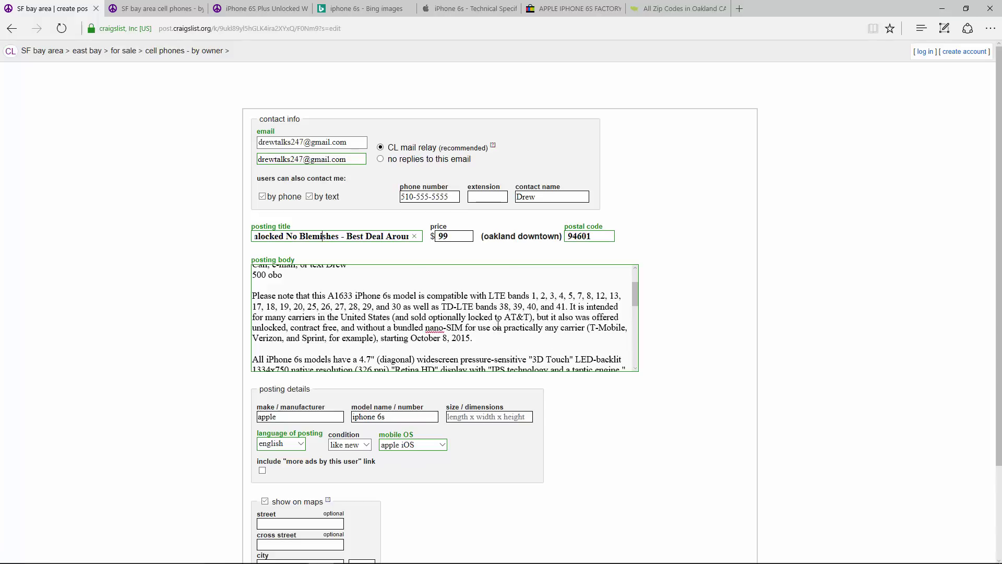
left_click(401, 317)
scroll(400, 317, "up", 2)
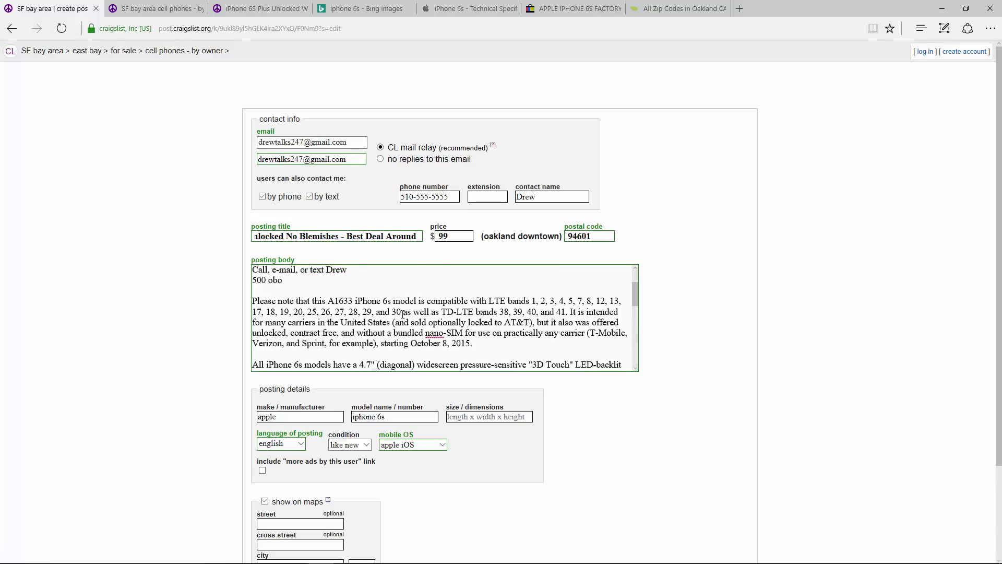
double_click(443, 236)
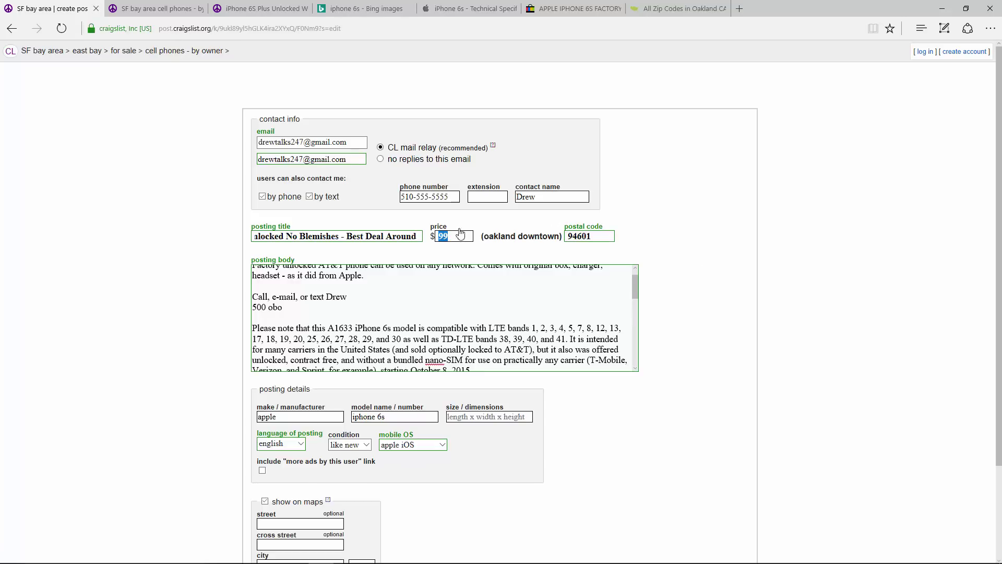
left_click(442, 237)
double_click(440, 236)
type("1")
key("Tab")
left_click(520, 289)
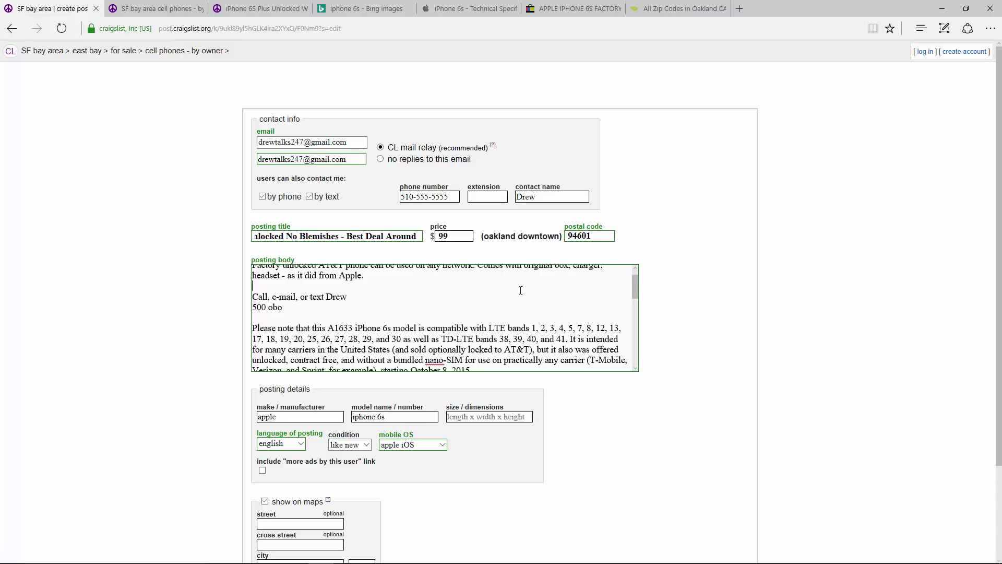
double_click(592, 239)
left_click_drag(365, 275, 247, 270)
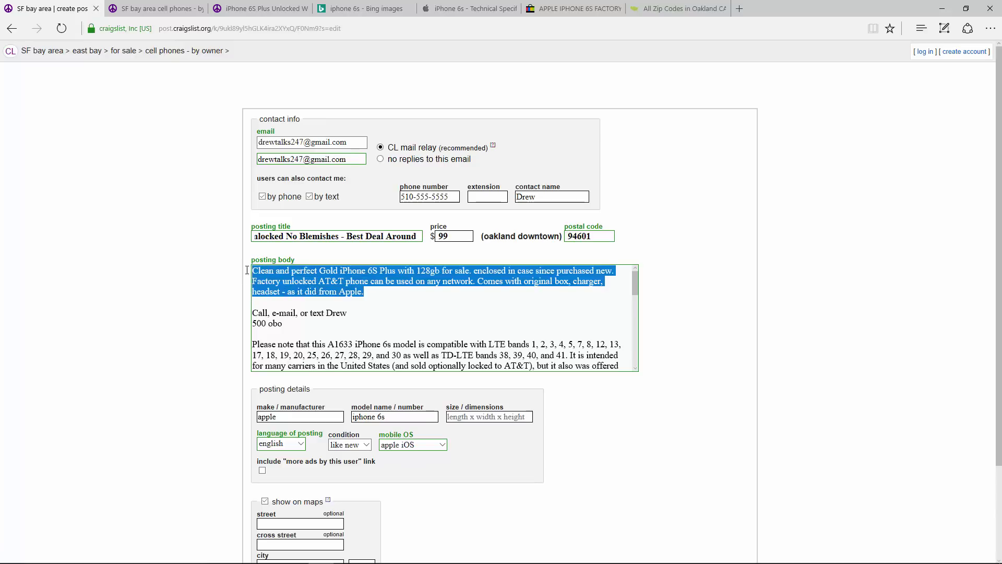
left_click(530, 291)
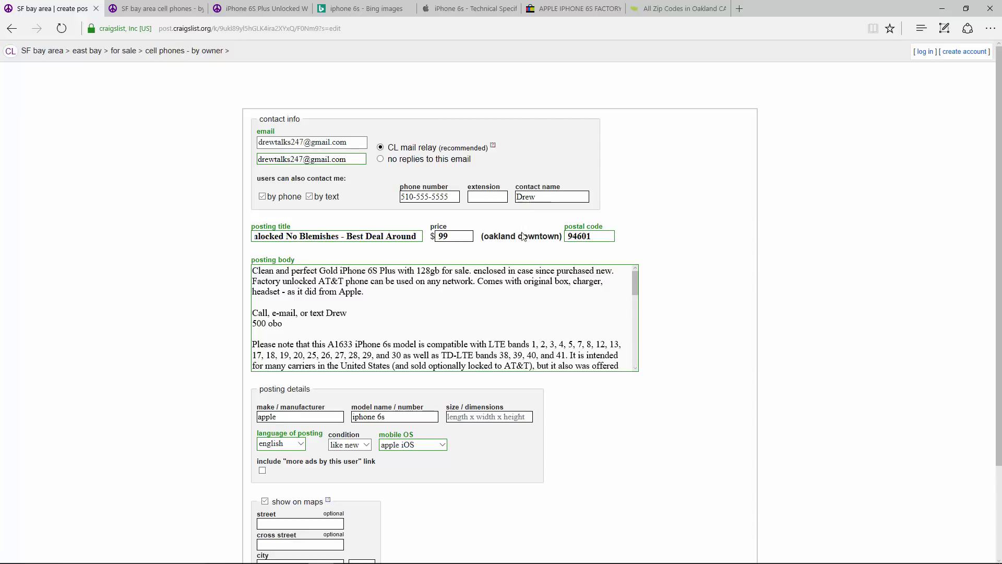
mouse_move(344, 328)
left_mouse_down()
mouse_move(252, 313)
mouse_move(348, 314)
mouse_move(239, 327)
left_mouse_up()
left_click(344, 329)
Copy the words 'TD-LTE bands' from the pasted spec paragraph in the posting body
left_click(369, 315)
left_click(572, 9)
left_click(470, 298)
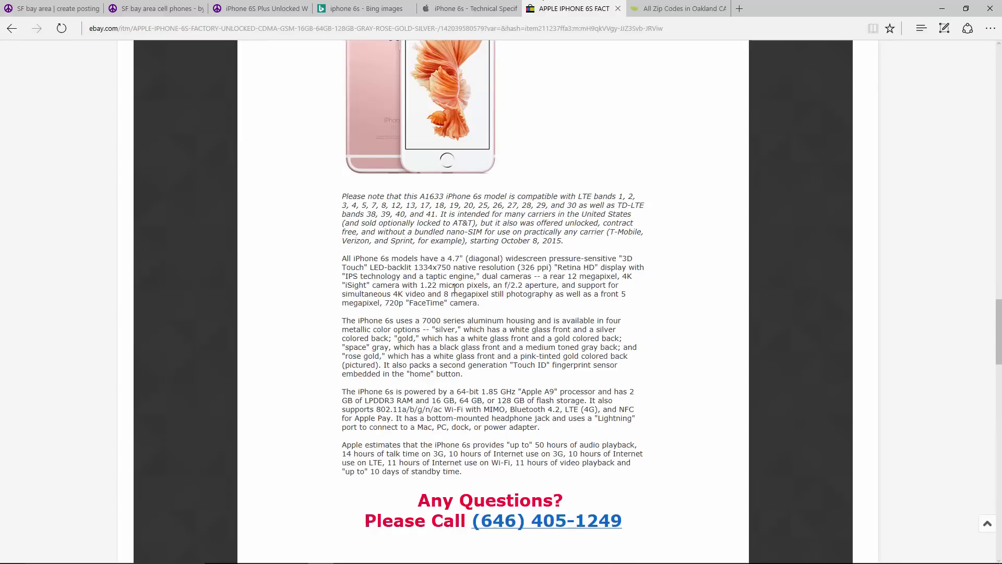
left_click(52, 9)
scroll(443, 318, "down", 1)
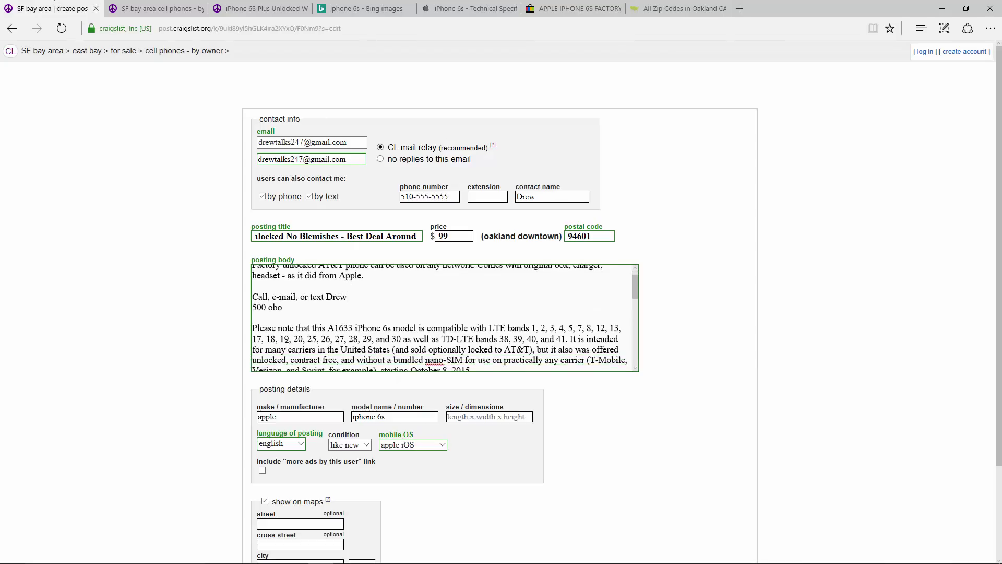
left_click_drag(281, 338, 503, 381)
scroll(444, 334, "down", 1)
left_click(443, 327)
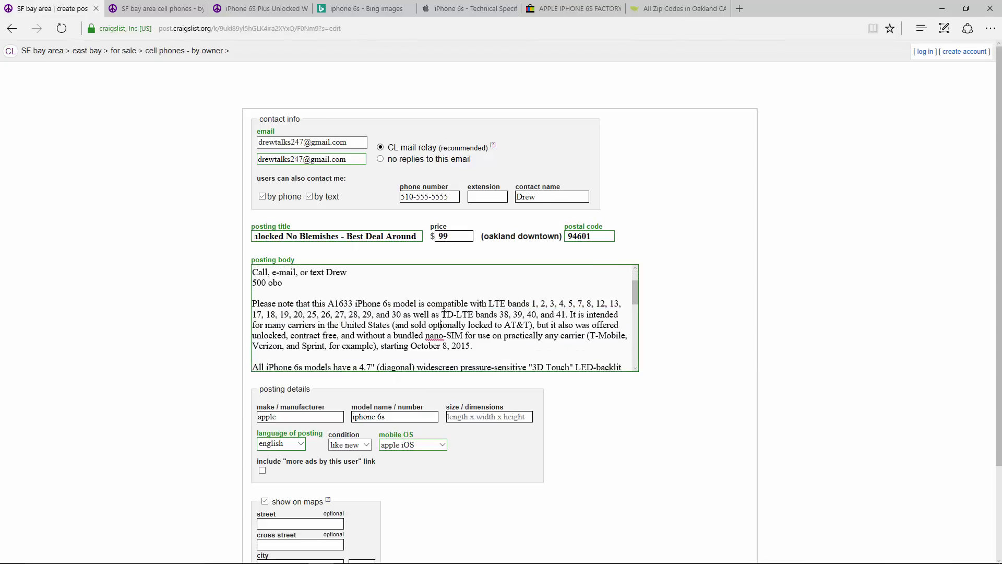
left_click_drag(444, 315, 499, 315)
key("ctrl+c")
Search the cell phone results for 'TD-LTE bands', then go back into the posting body
left_click(157, 8)
left_click(215, 78)
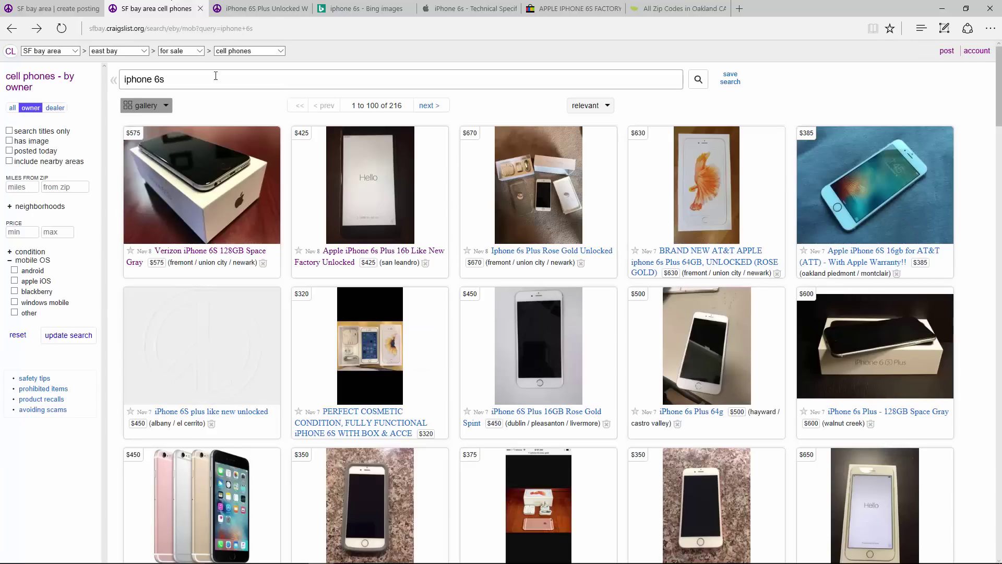
key("ctrl+a")
key("ctrl+v")
key("Return")
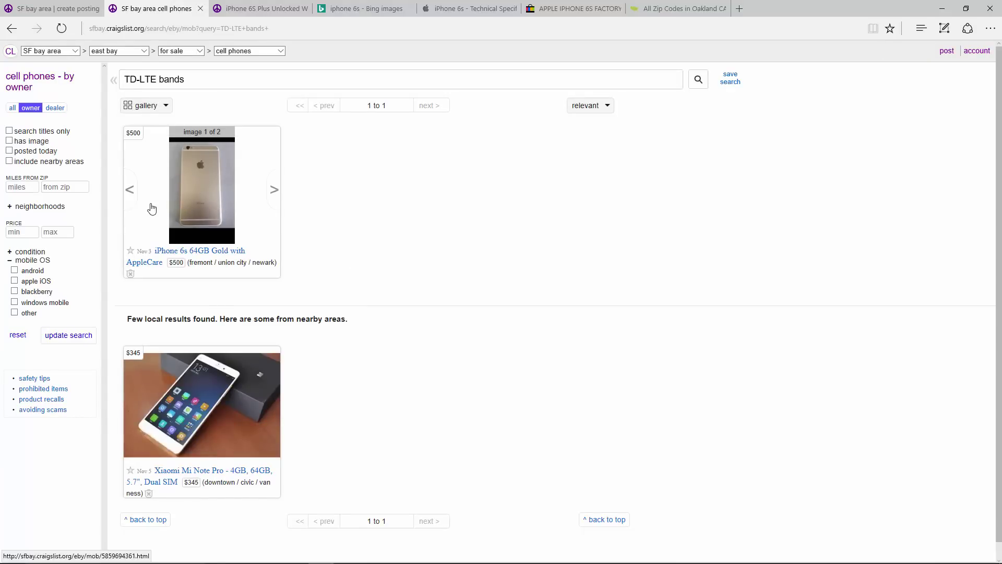
left_click(46, 6)
left_click(392, 324)
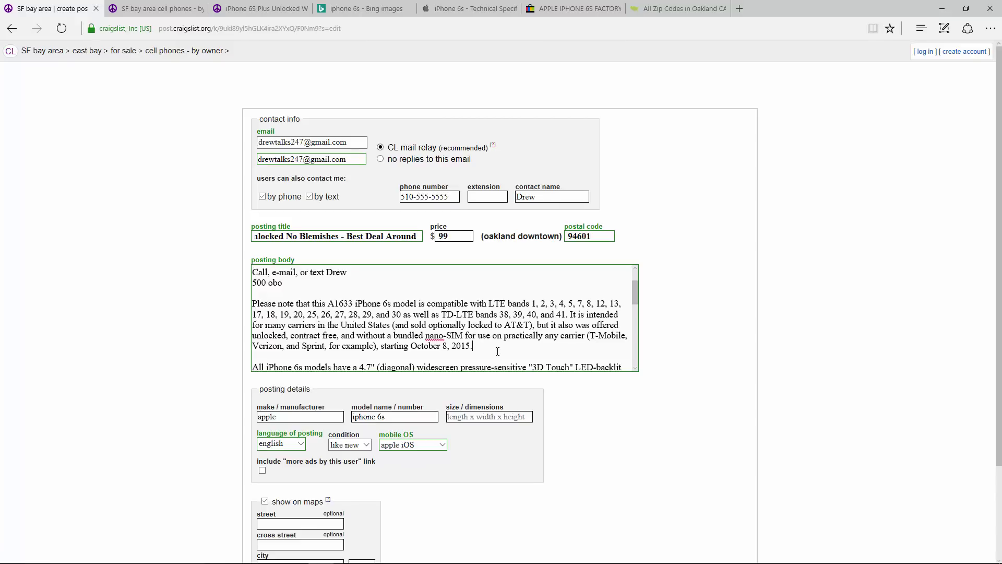
Scroll below the battery-life paragraph and start a 'Search:' line with misspelled keywords 'aple appe'
scroll(447, 341, "down", 1)
scroll(417, 316, "down", 5)
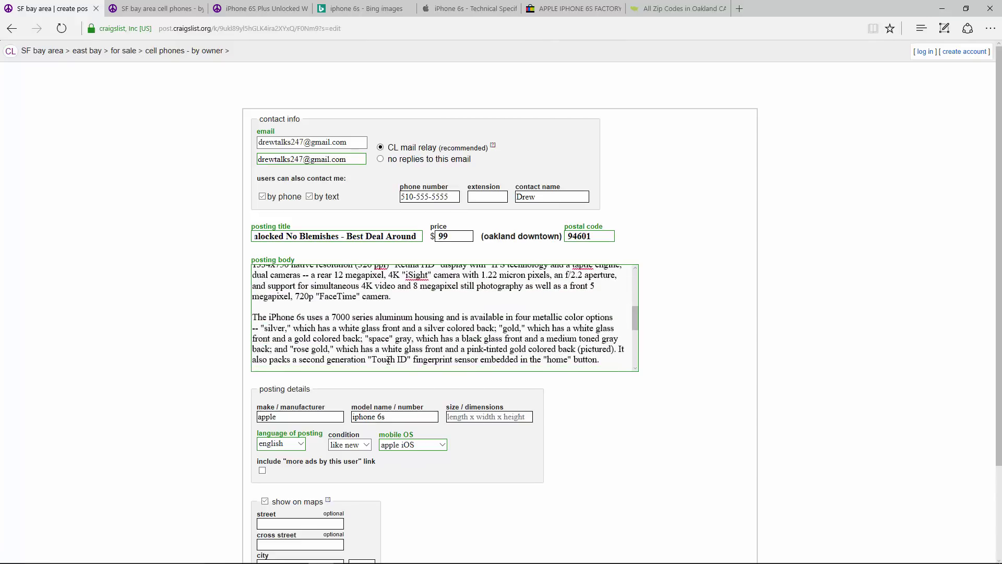
scroll(416, 316, "down", 2)
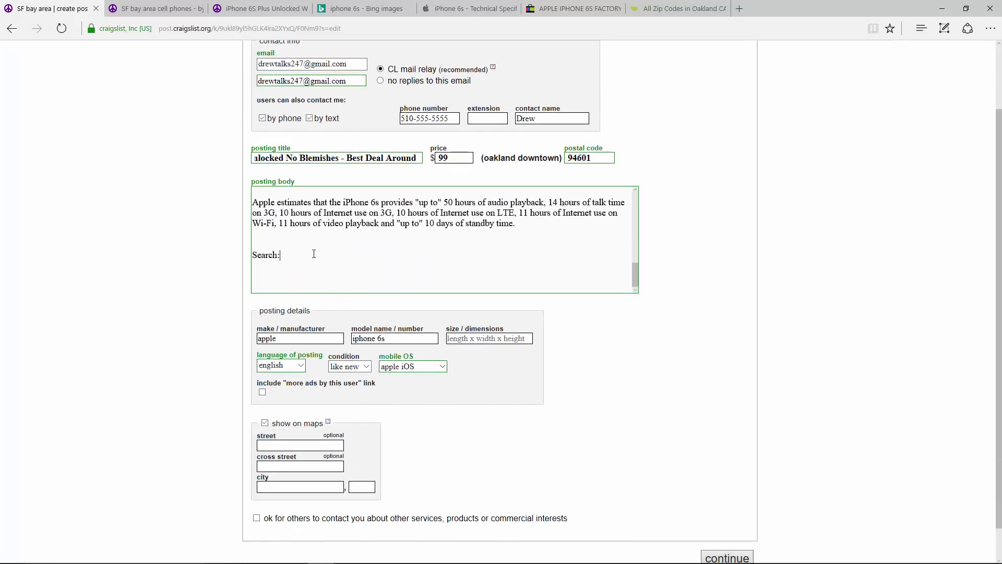
scroll(376, 251, "up", 3)
scroll(376, 251, "down", 1)
scroll(381, 253, "up", 3)
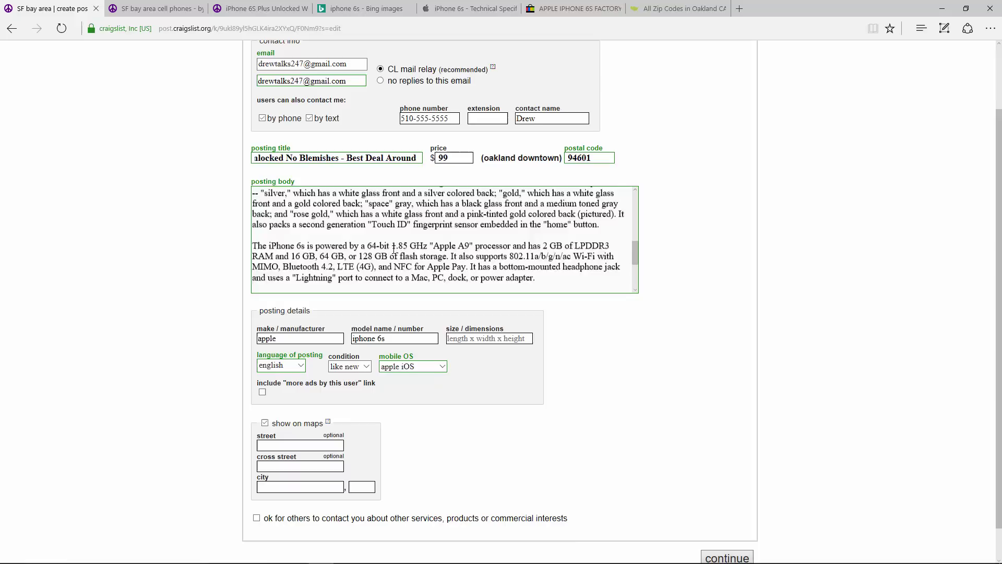
scroll(390, 258, "down", 3)
scroll(390, 258, "down", 2)
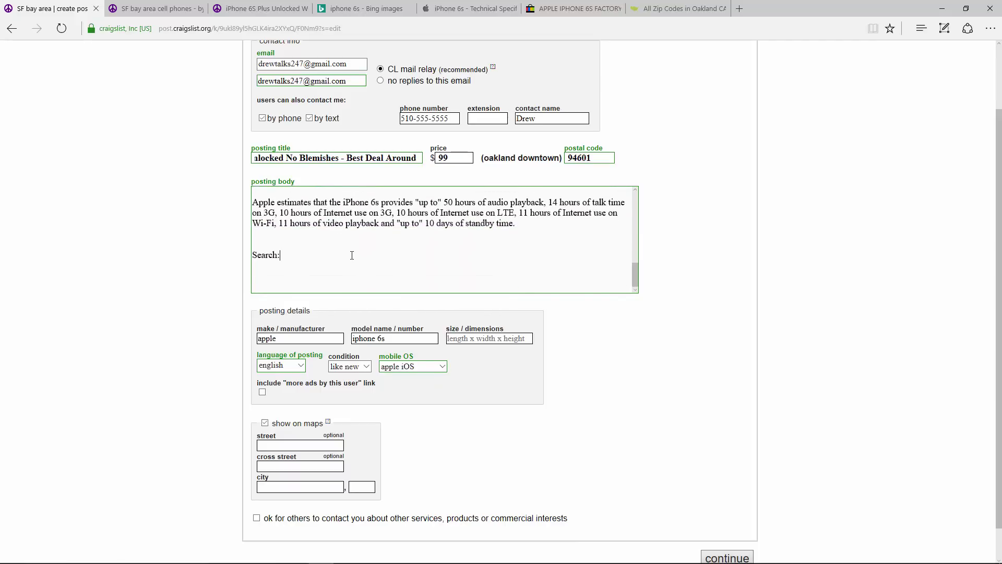
scroll(355, 279, "down", 1)
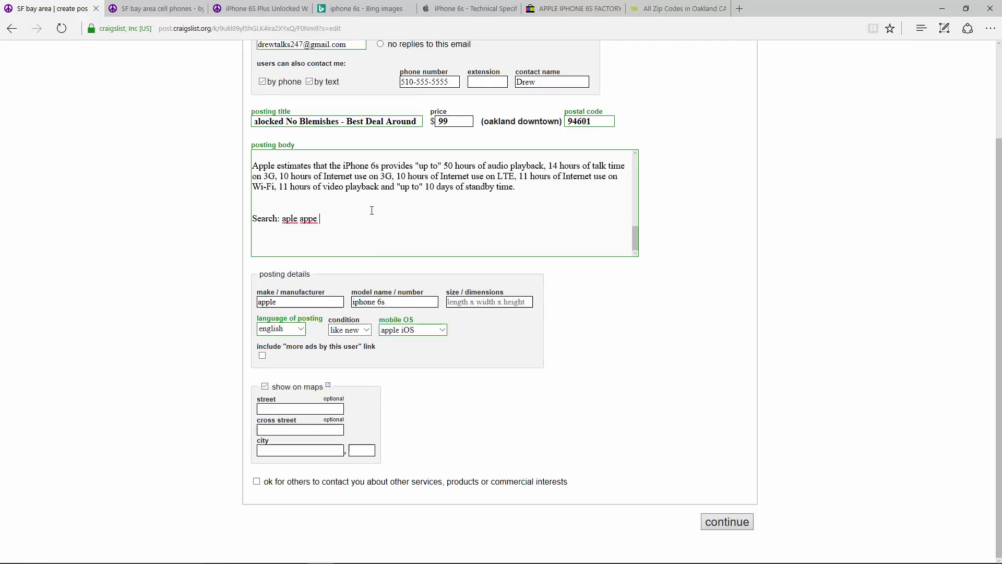
Search the East Bay cell phone listings for 'aple iphone6', find no results, and return to the draft
left_click(259, 8)
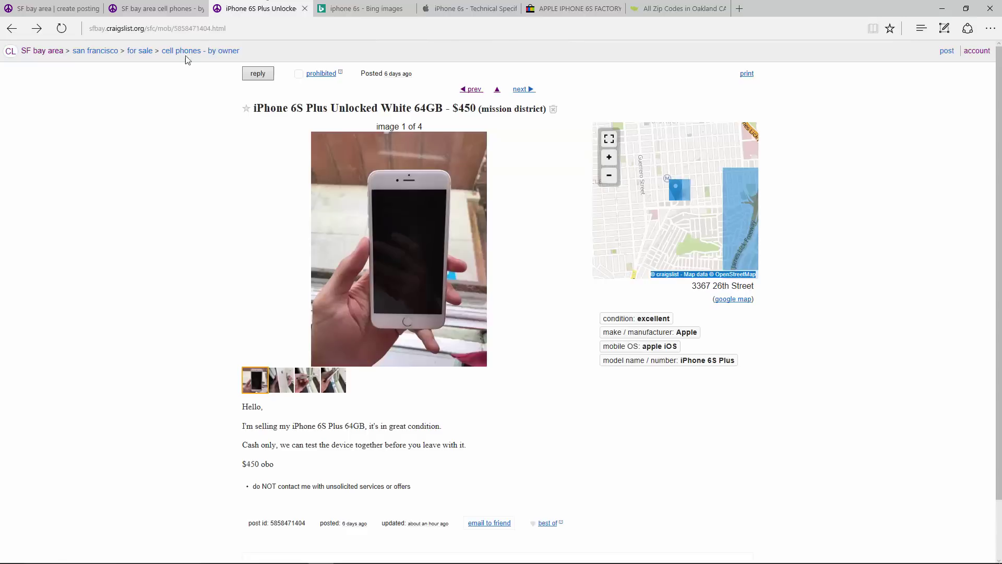
key("ctrl+shift+Tab")
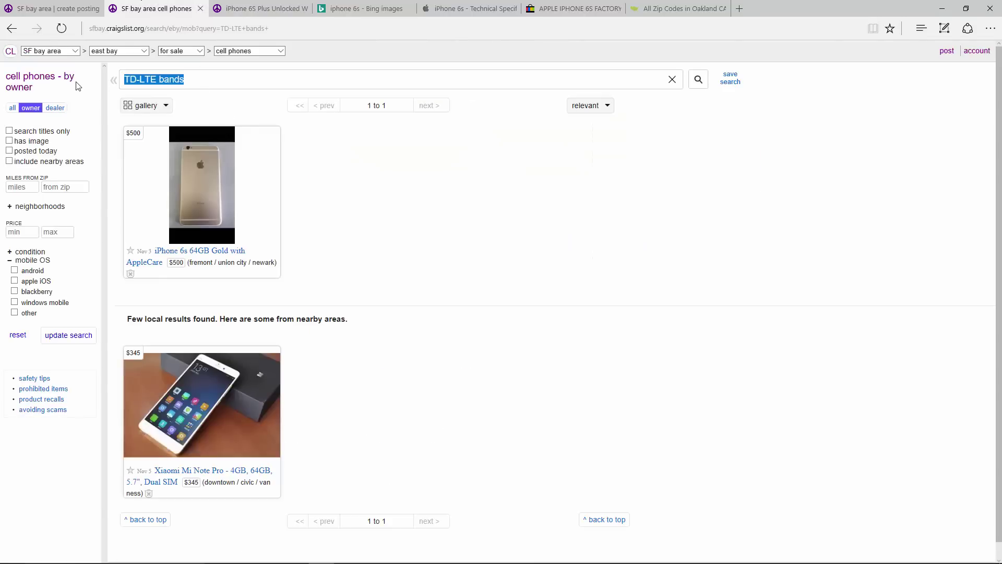
type("aple ")
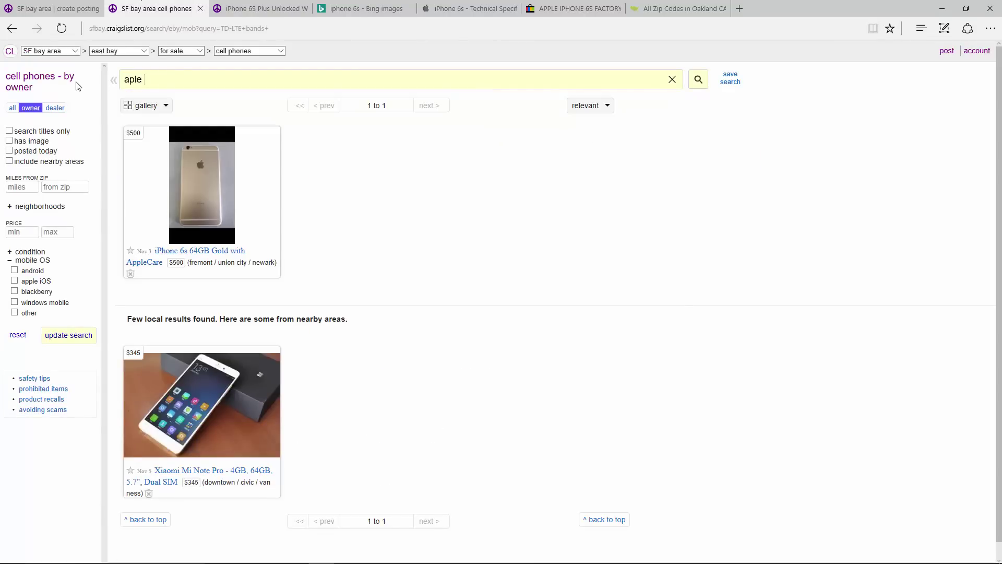
type("iphone6")
key("Return")
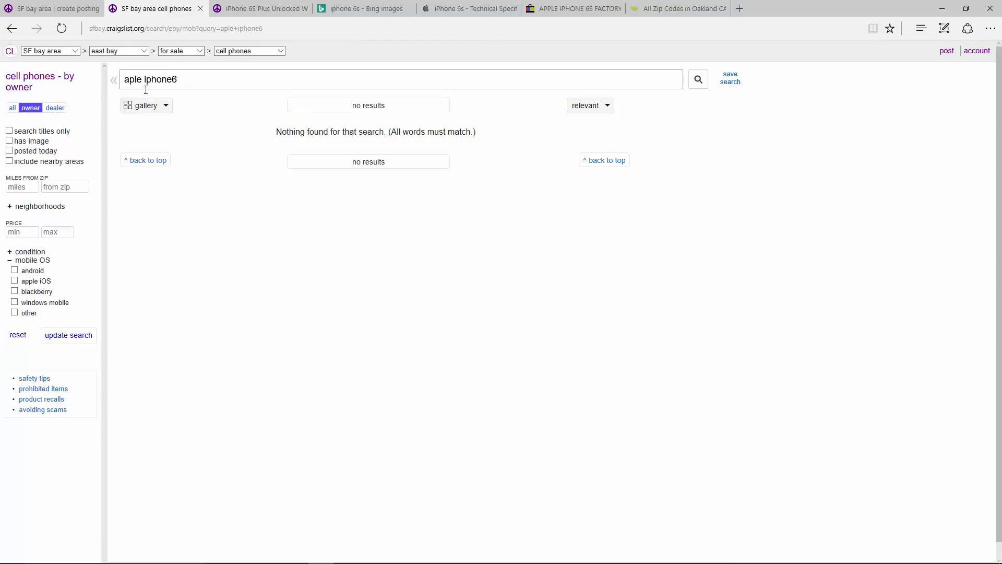
left_click(32, 7)
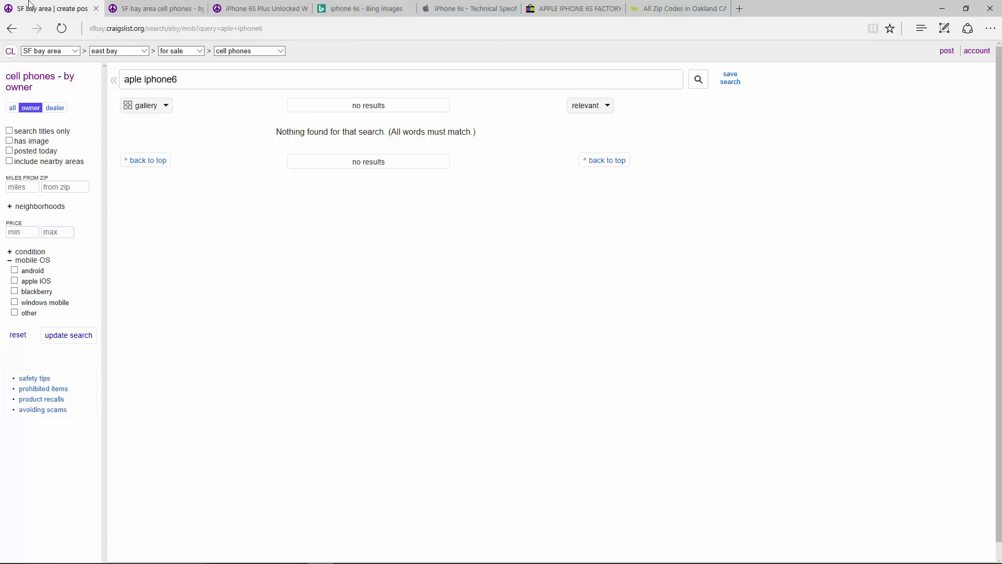
Compare the body's 'Search: aple appe' line with the 'aple iphone6' query in the results tab
triple_click(290, 218)
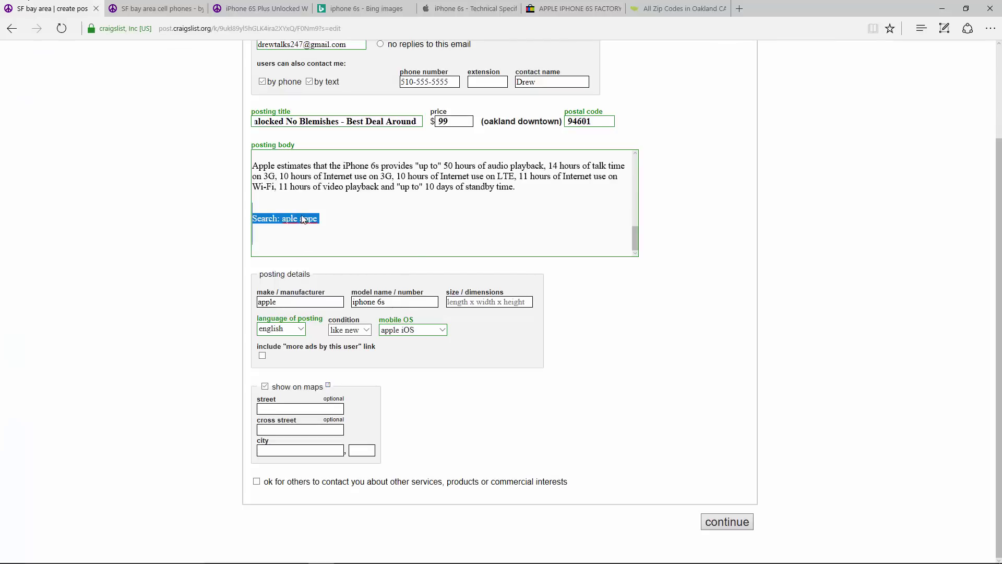
left_click(261, 8)
left_click(157, 8)
left_click(138, 80)
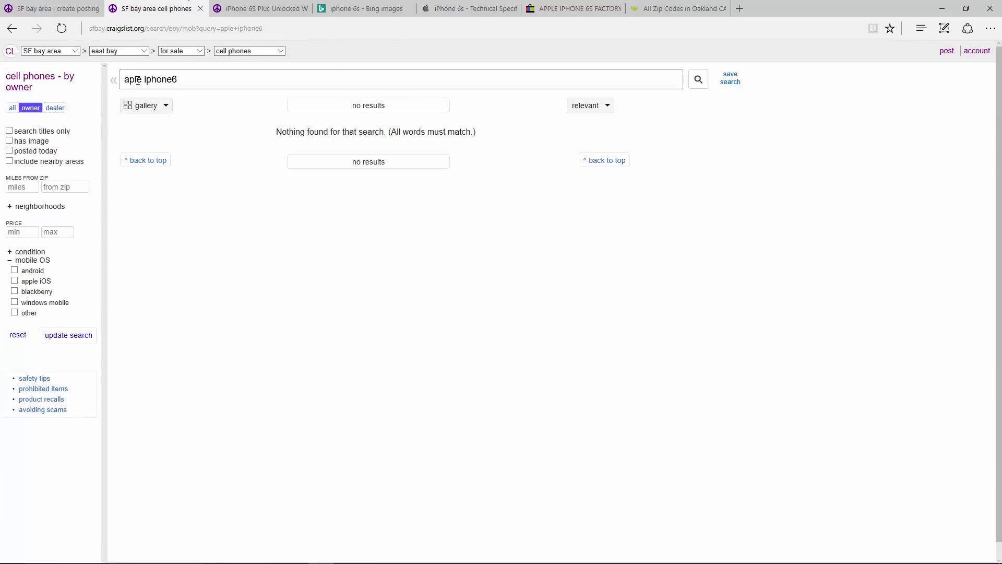
triple_click(139, 80)
left_click(200, 78)
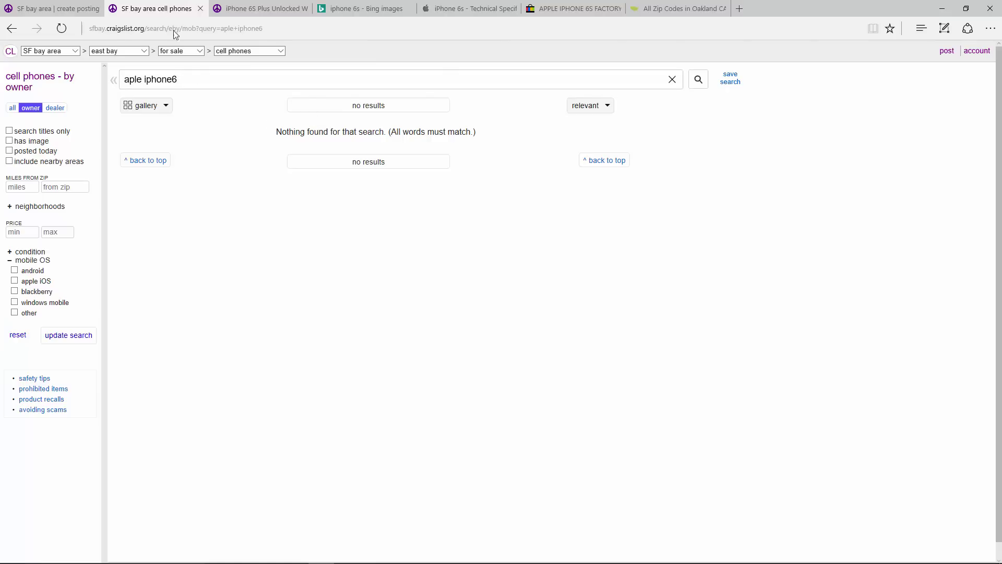
Reselect the 'Search: aple appe' body line, glance at the other listing tabs, and return to the draft
key("ctrl+shift+Tab")
key("ctrl+shift+Left")
key("ctrl+shift+Left")
key("ctrl+shift+Left")
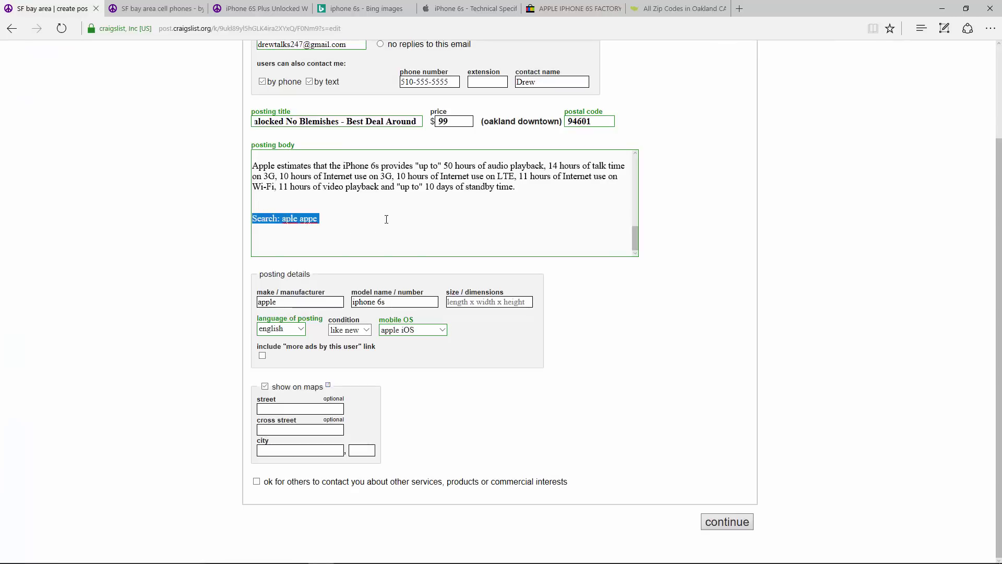
left_click_drag(252, 219, 380, 238)
left_click(330, 226)
scroll(414, 210, "up", 2)
key("ctrl+Tab")
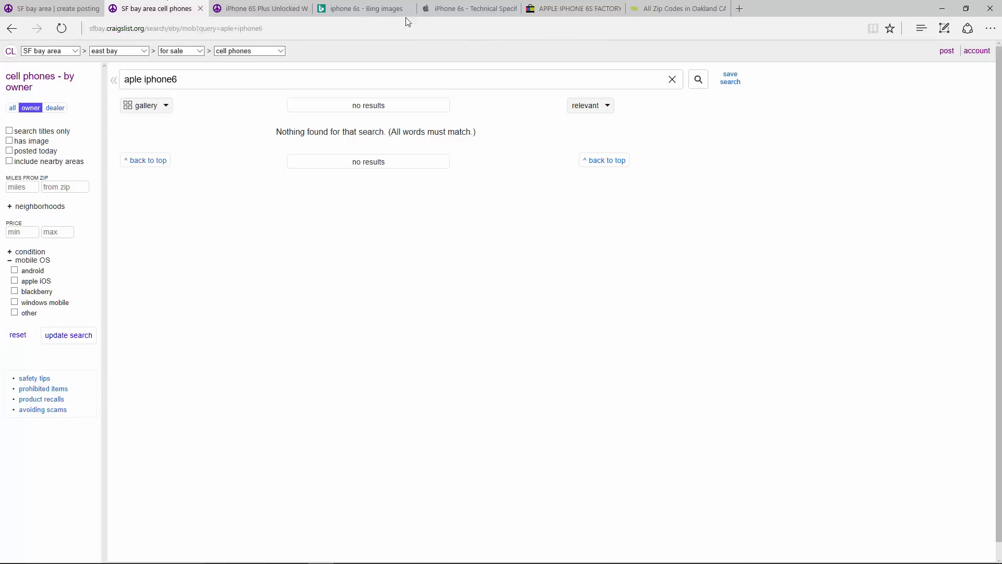
key("ctrl+Tab")
key("ctrl+shift+Tab")
key("ctrl+shift+Tab")
Check the make 'apple' and street fields, then submit the details to reach the Oakland 94601 map
scroll(343, 294, "down", 1)
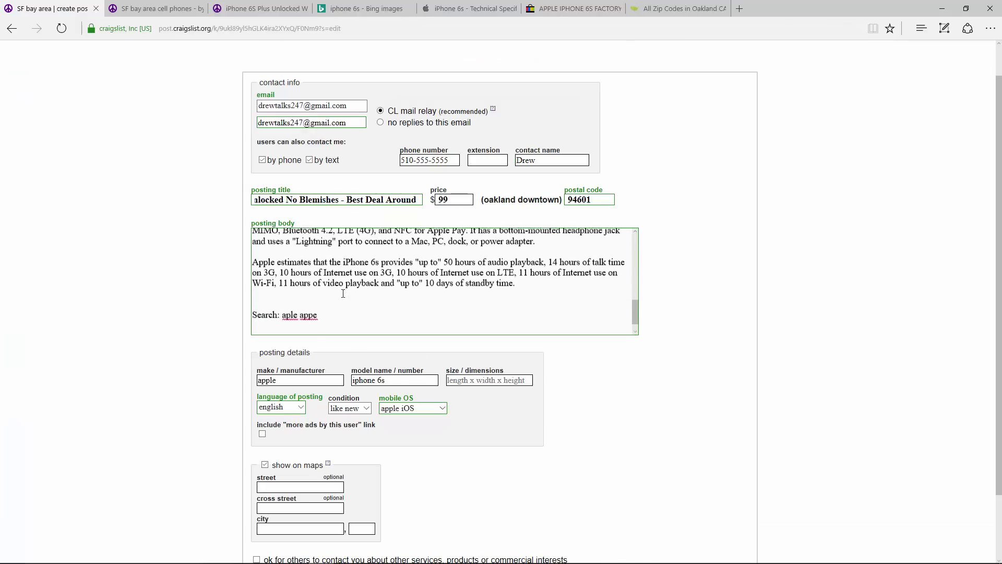
scroll(285, 277, "down", 1)
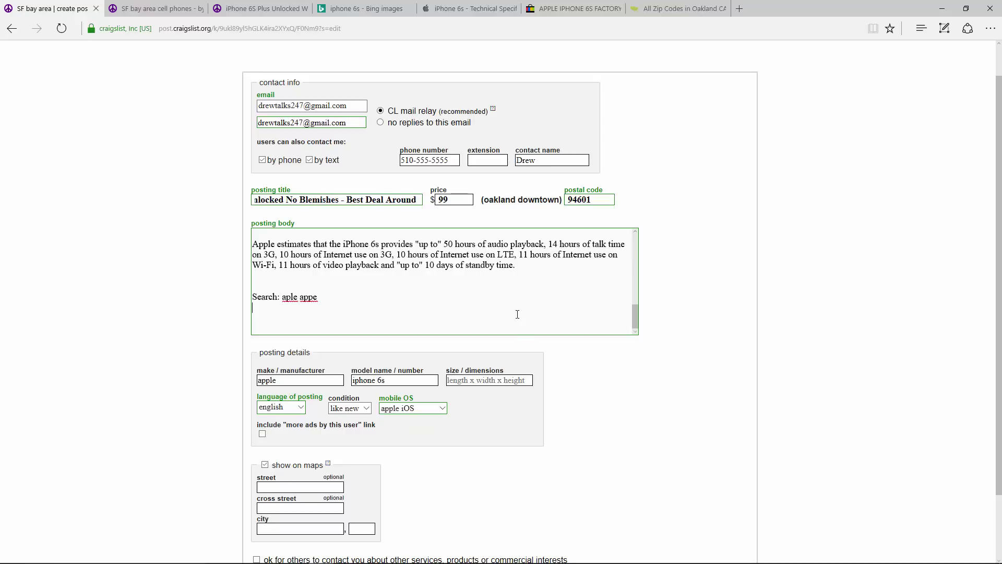
scroll(518, 314, "down", 2)
left_click_drag(295, 293, 275, 299)
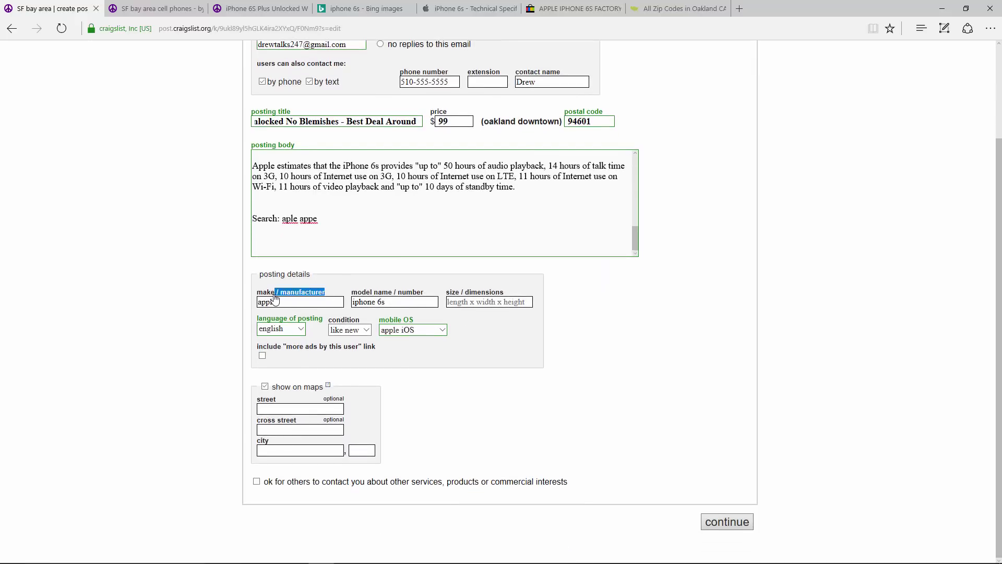
left_click(275, 301)
left_click(277, 401)
left_click(724, 524)
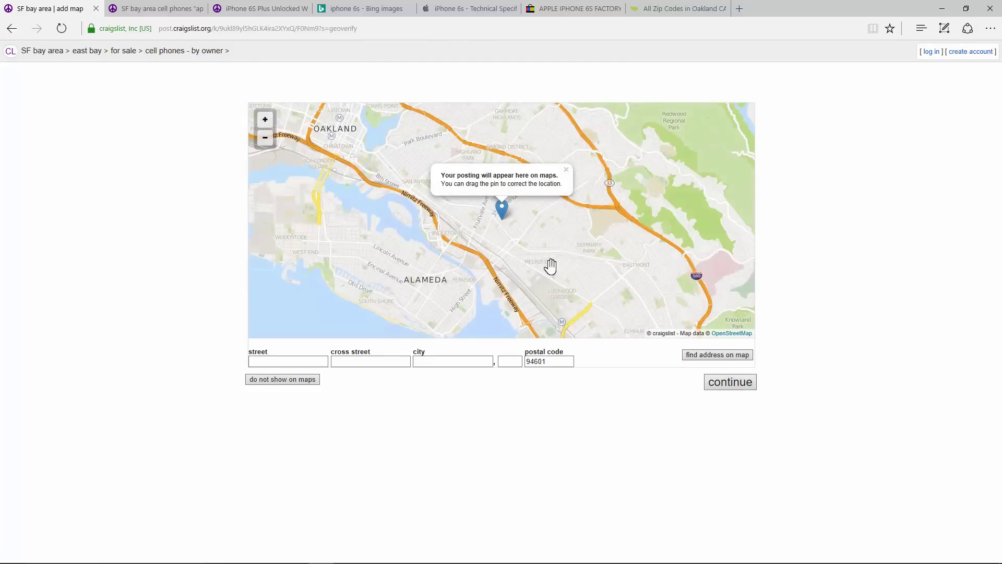
Confirm postal code 94601, compare the 'iPhone 6s Plus 16b Like New' listing, then add one photo of two iPhones
left_click(561, 361)
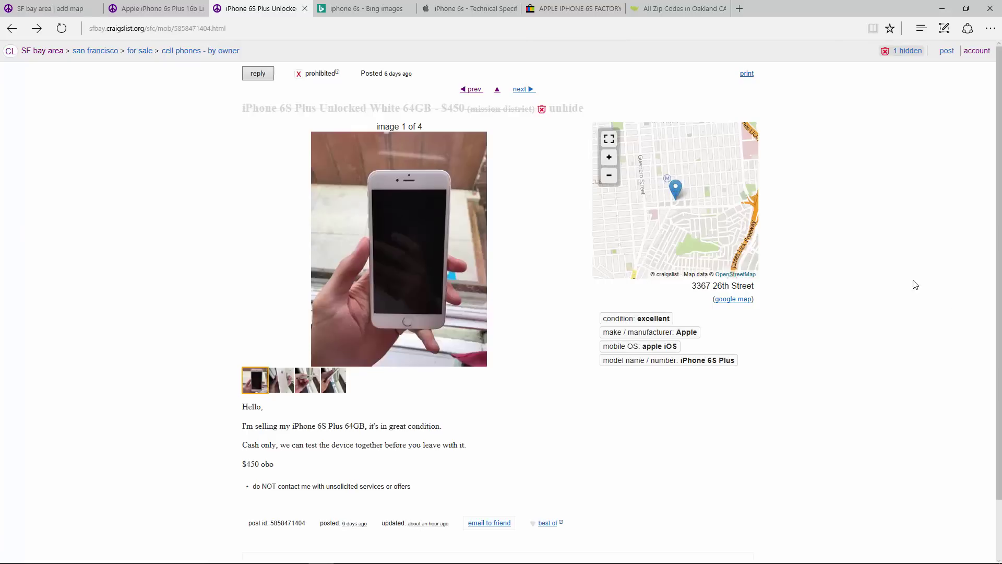
key("ctrl+shift+Tab")
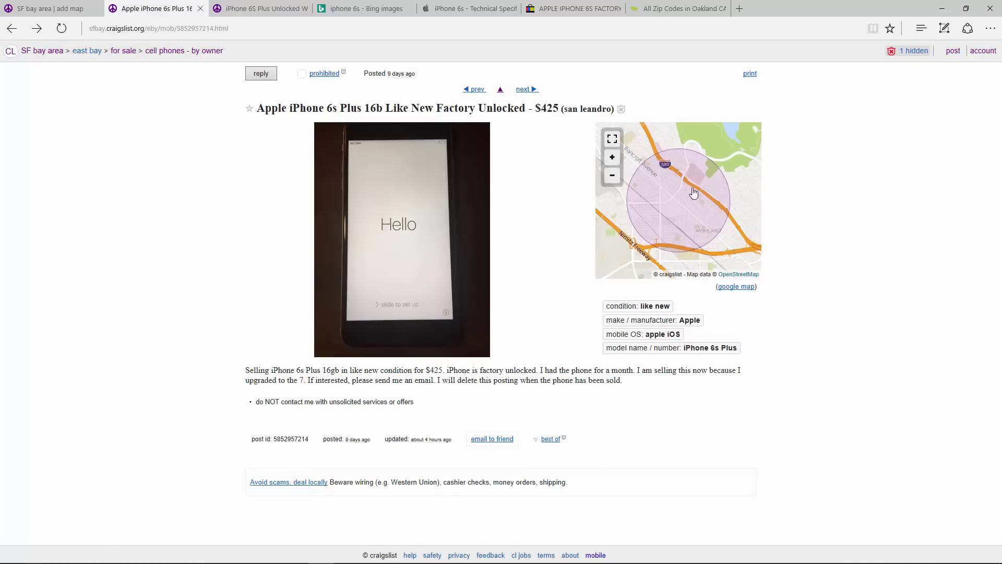
left_click(93, 5)
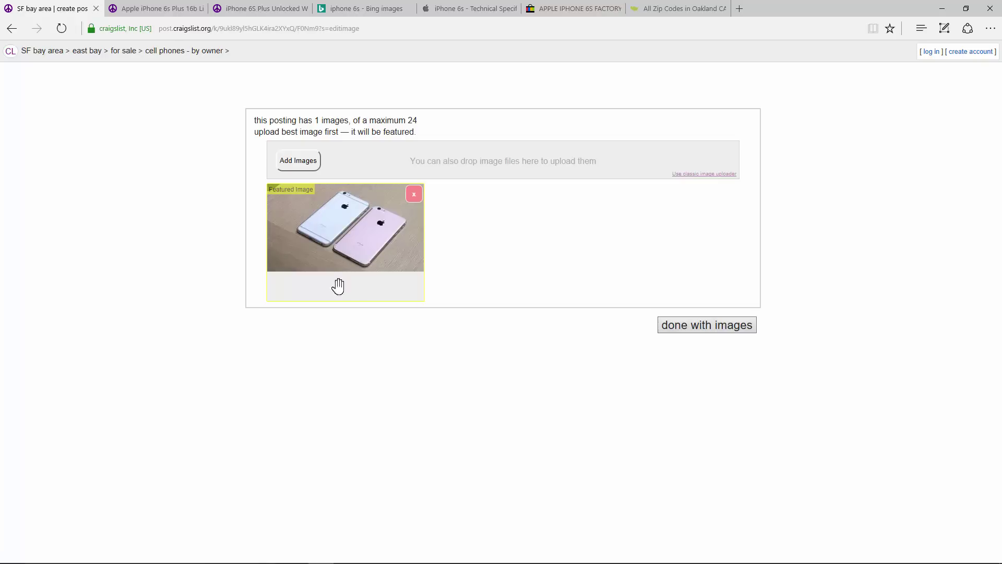
Finish images and review the unpublished draft preview with its $99 price, photo, Oakland map and publish option
left_click(680, 327)
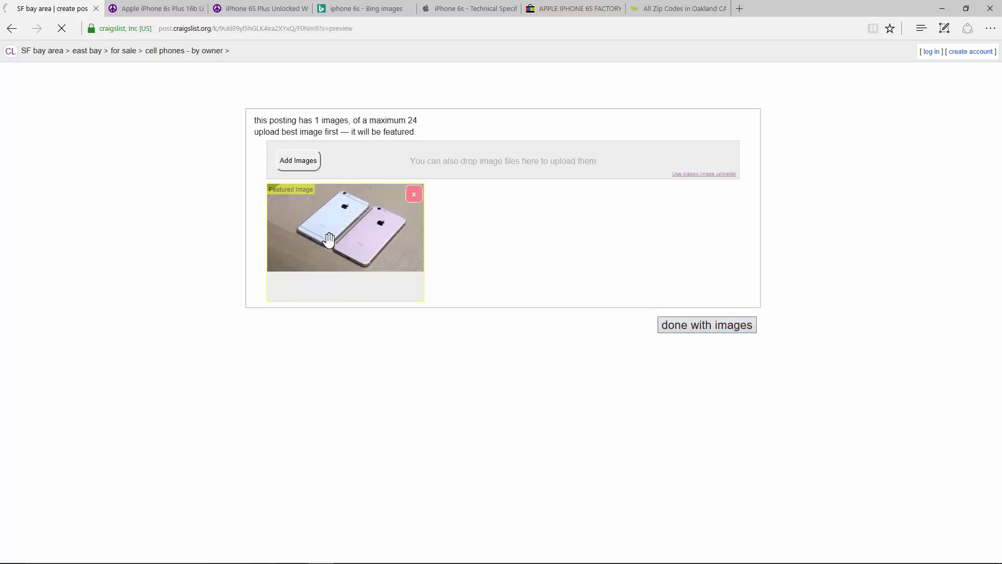
scroll(342, 386, "down", 3)
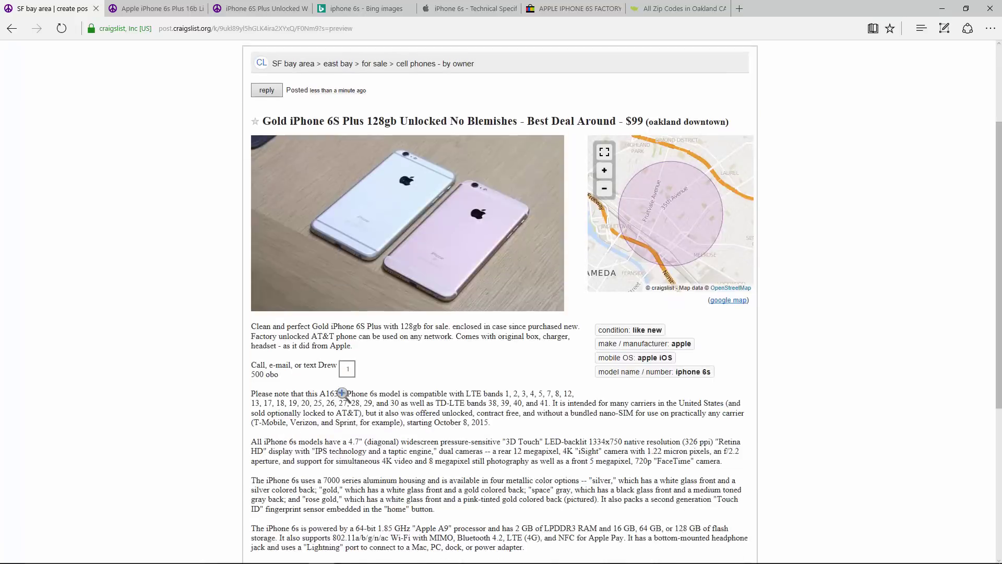
scroll(185, 215, "up", 3)
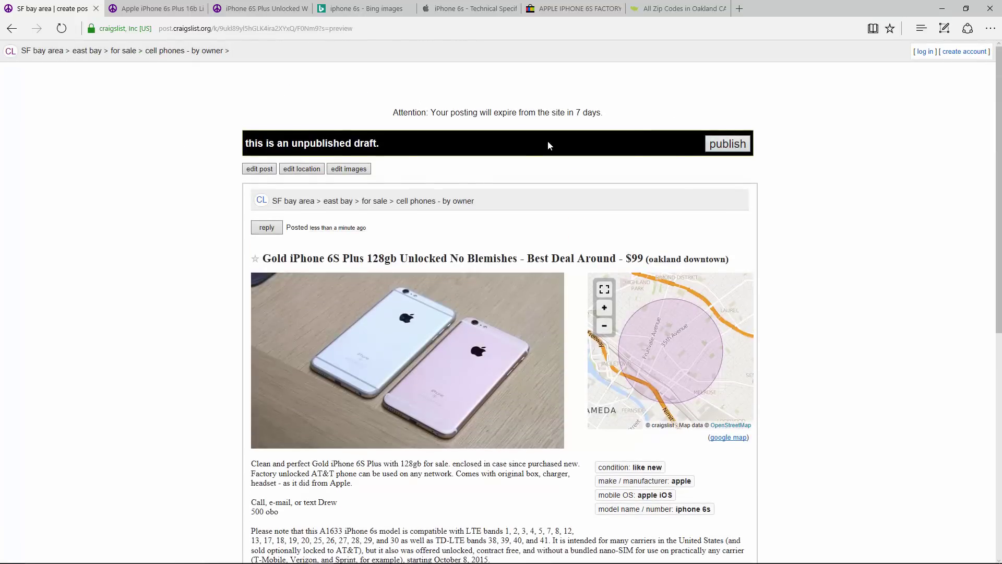
left_click_drag(677, 105, 679, 172)
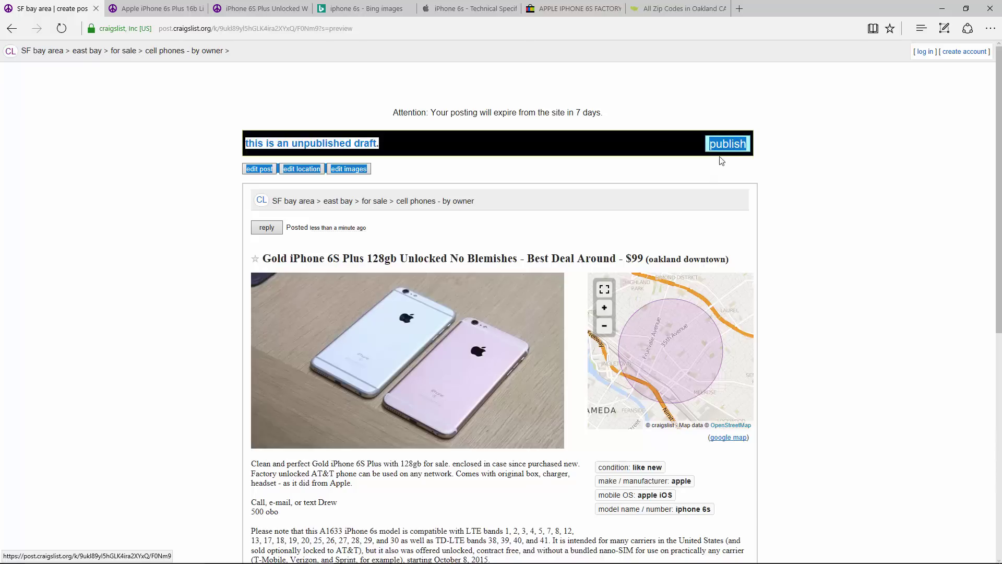
left_click(876, 267)
scroll(876, 267, "down", 2)
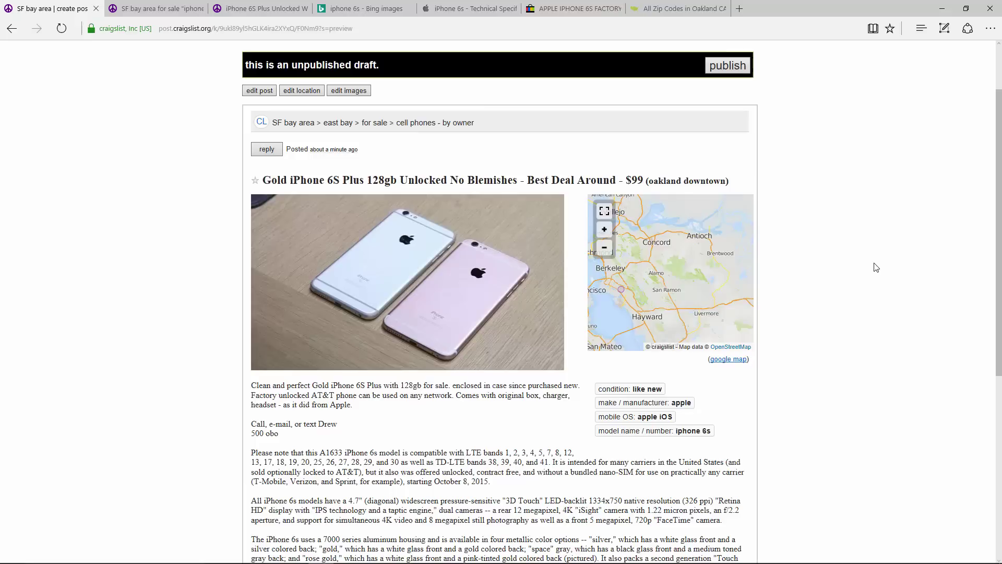